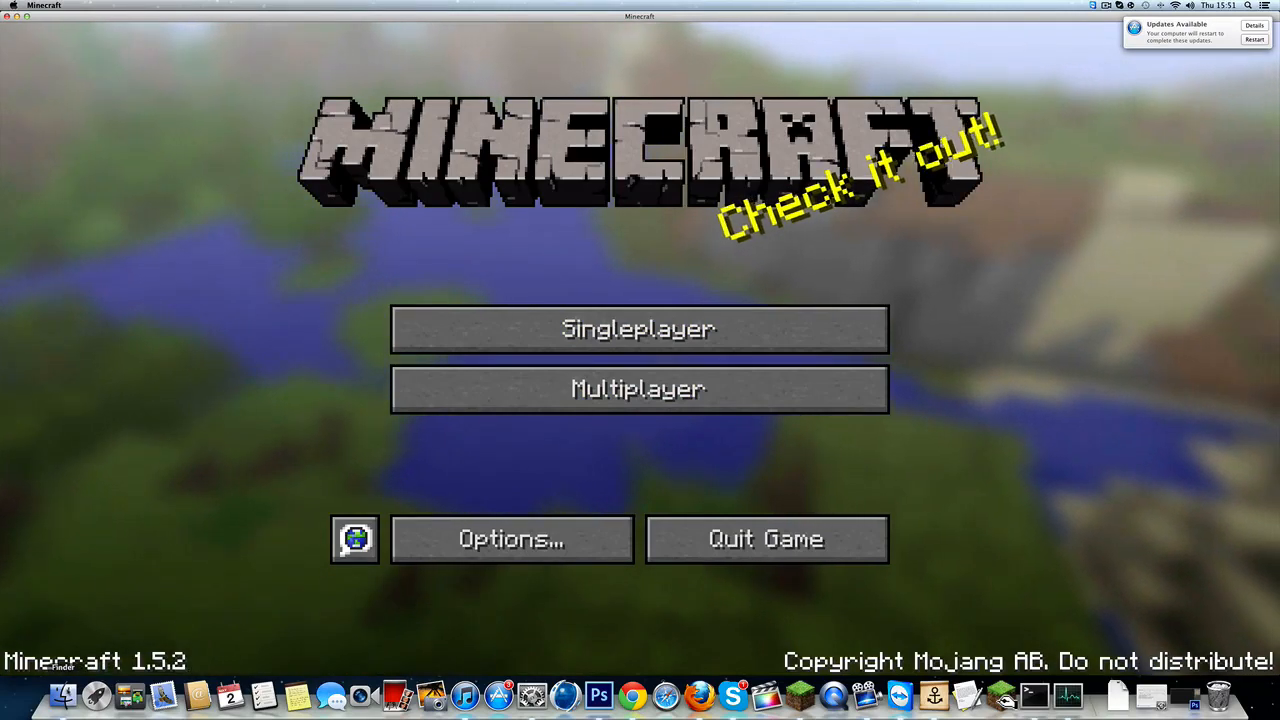
Launch start.command from the Desktop server folder so the CraftBukkit server starts in Terminal
click(547, 447)
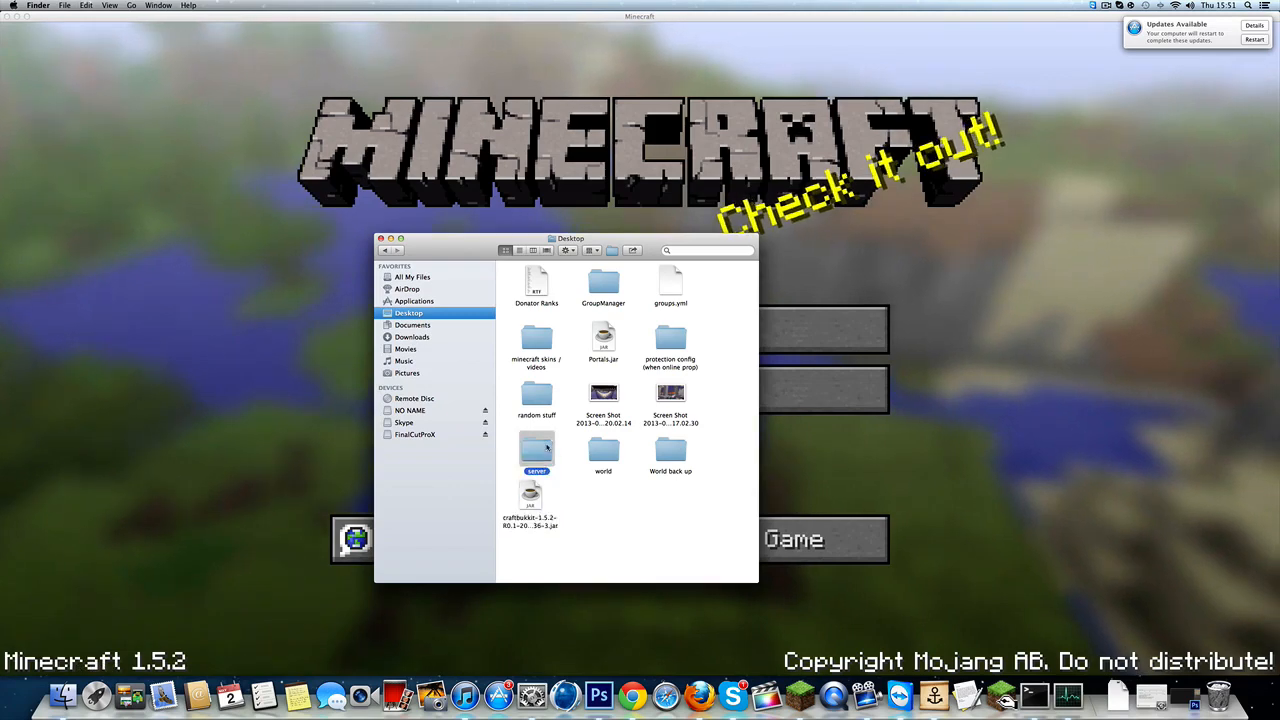
double_click(547, 447)
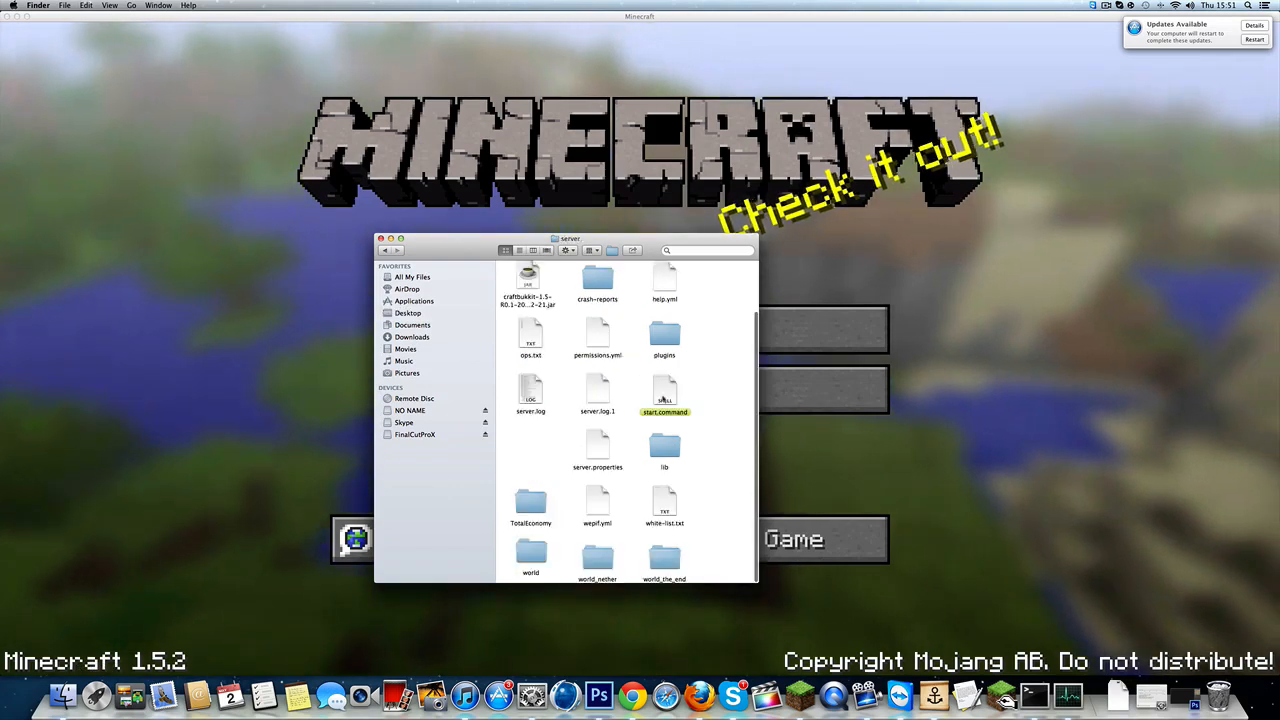
double_click(664, 399)
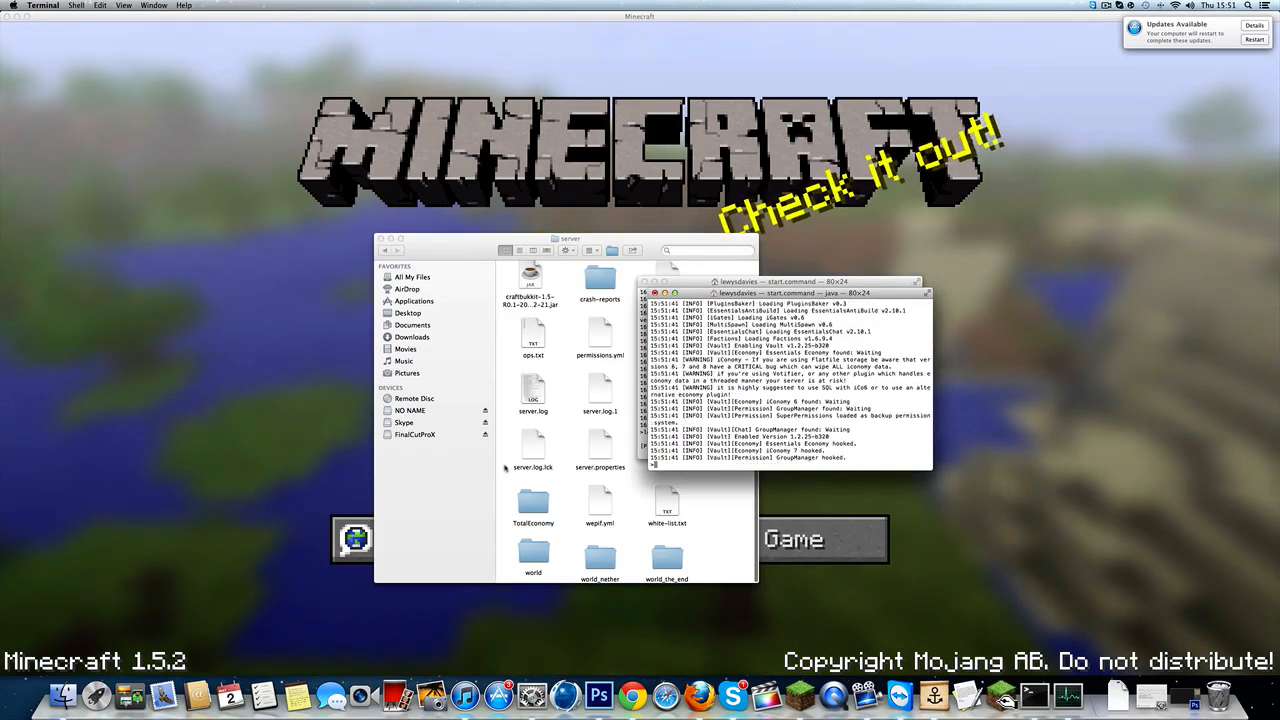
View the CraftBukkit downloads page in Chrome, then check the server console log
click(632, 697)
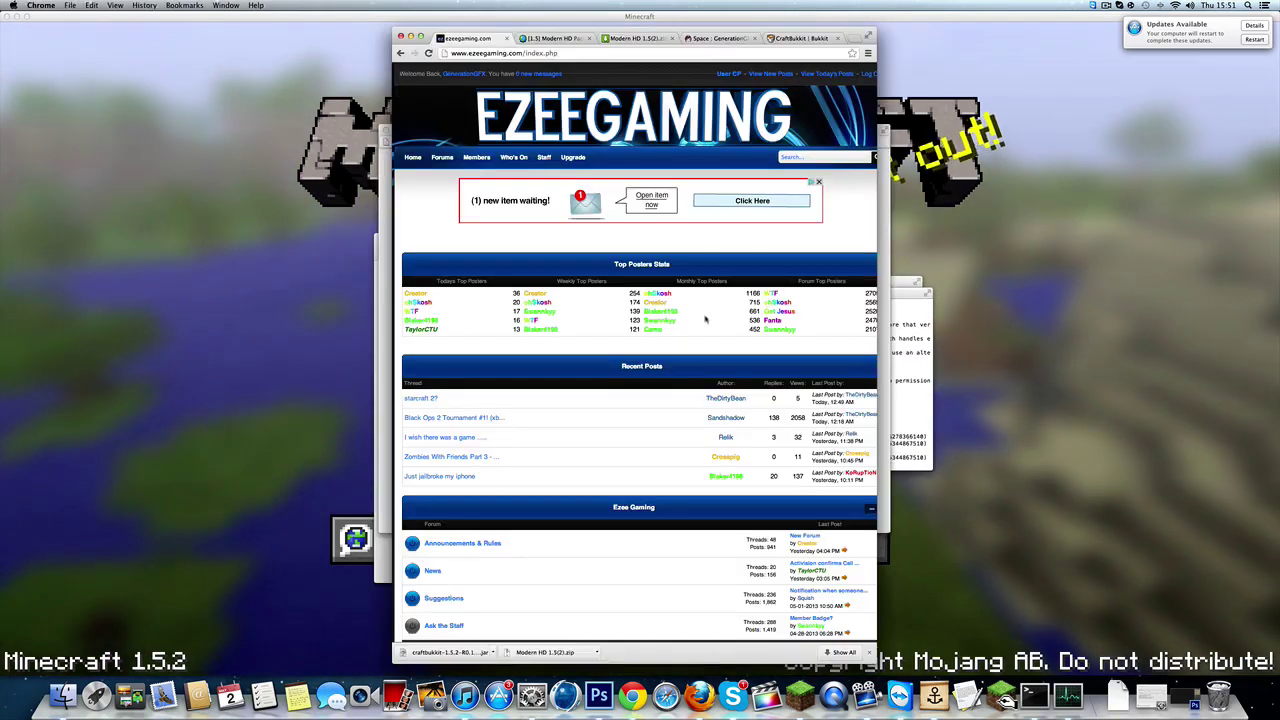
click(780, 38)
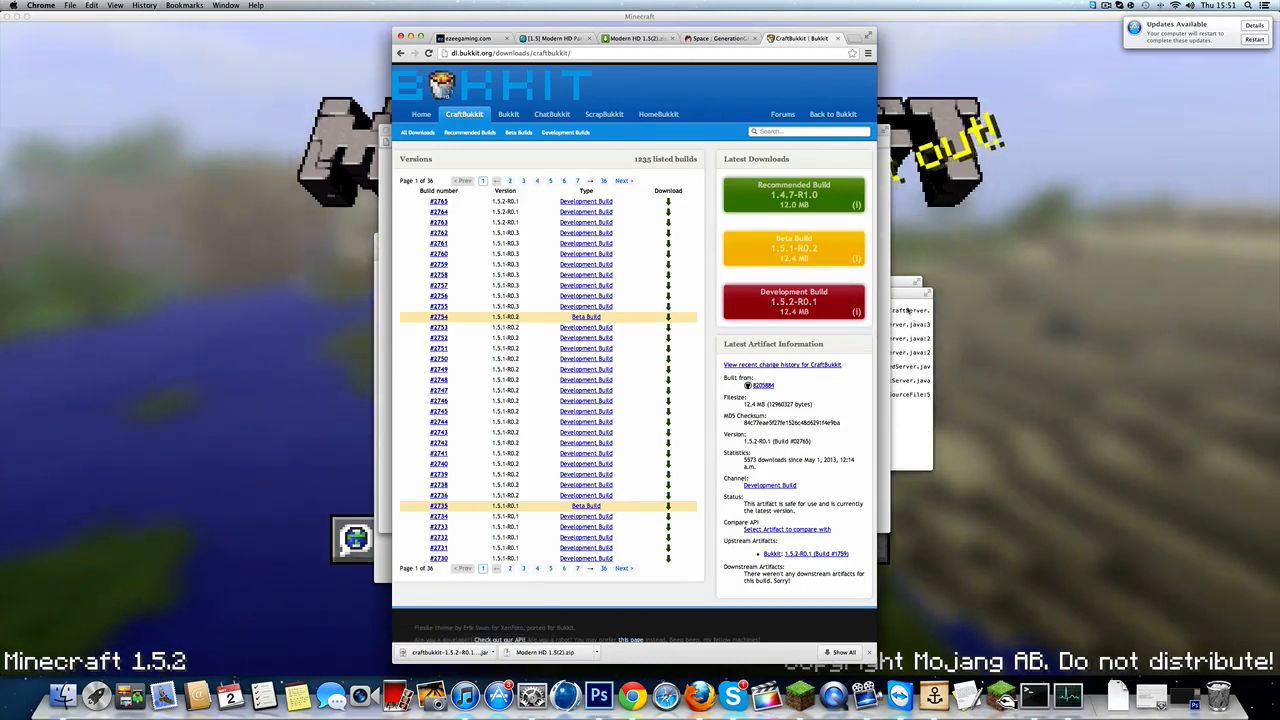
click(907, 330)
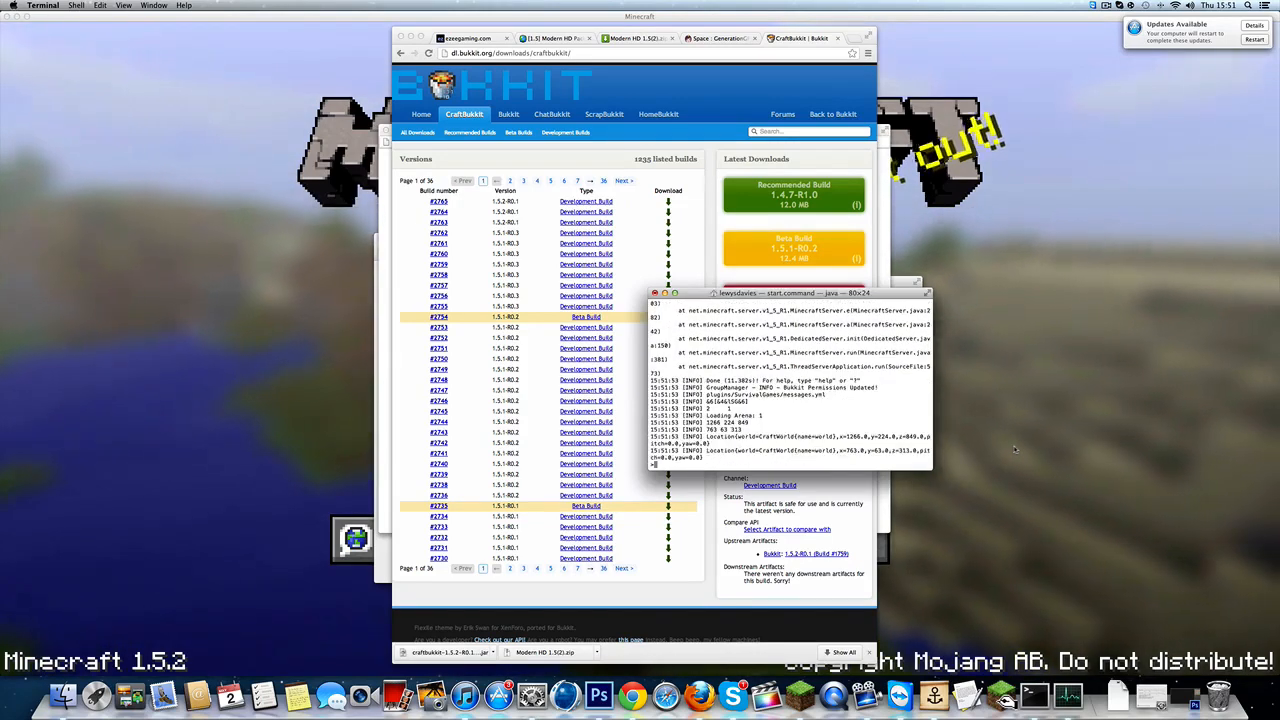
Go to the Multiplayer server list and look up the router's public IP in Port Map
click(861, 571)
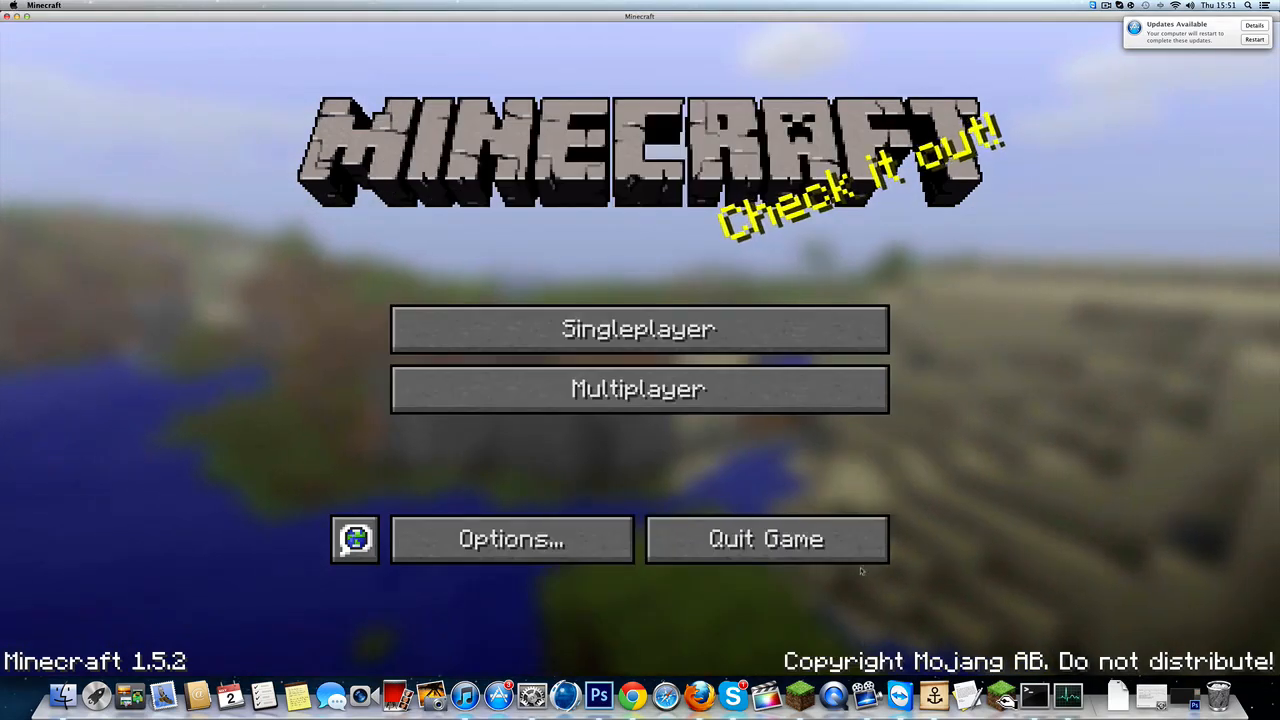
click(652, 390)
scroll(652, 393, down, 3)
scroll(652, 393, down, 3)
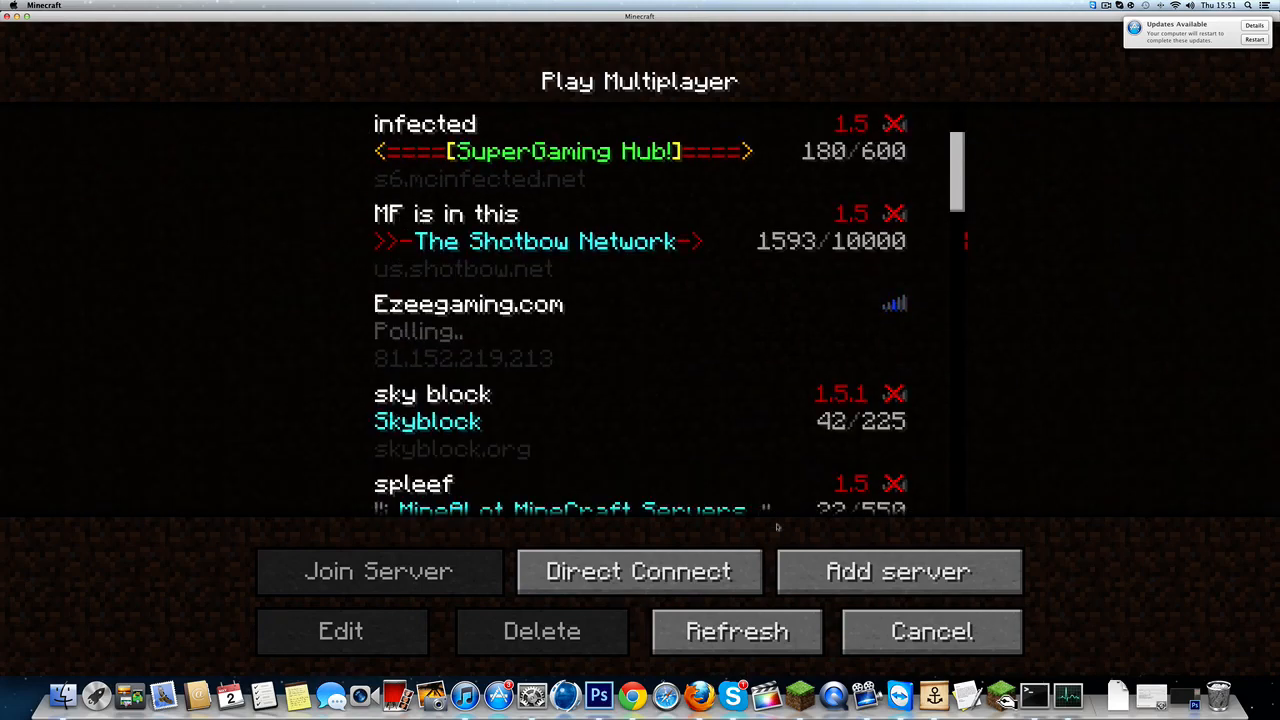
click(934, 695)
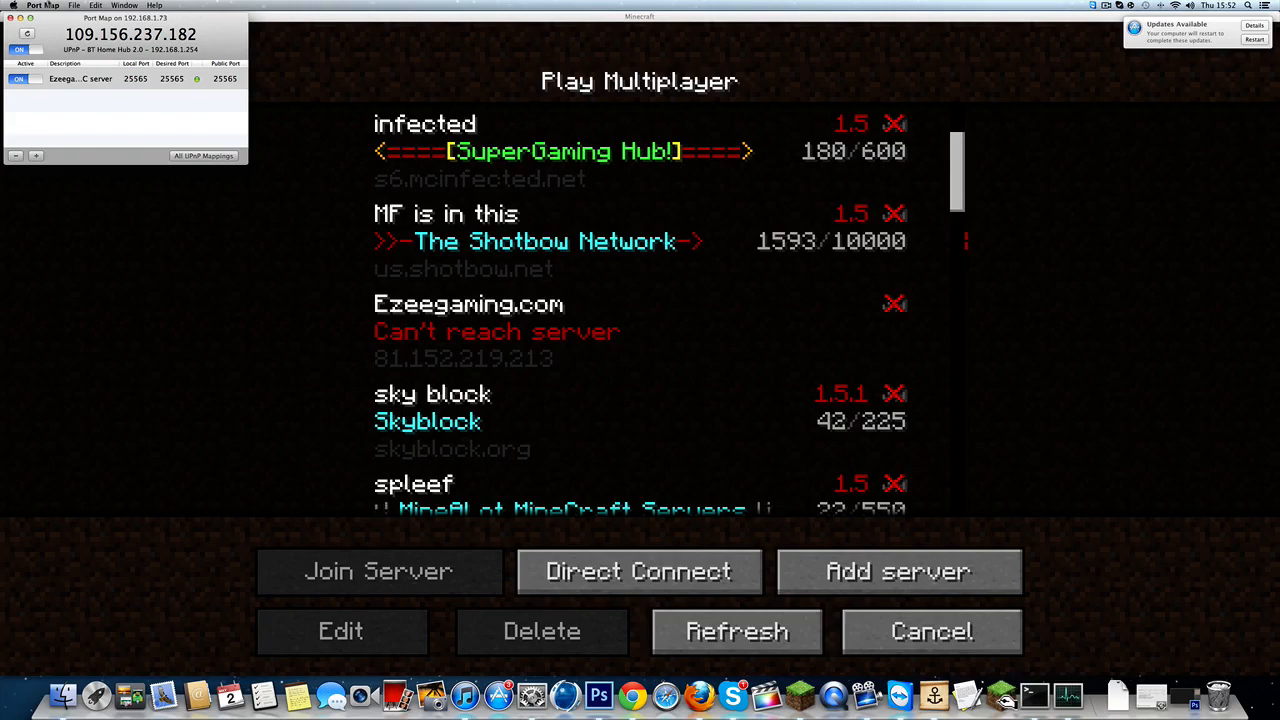
click(643, 385)
key(F11)
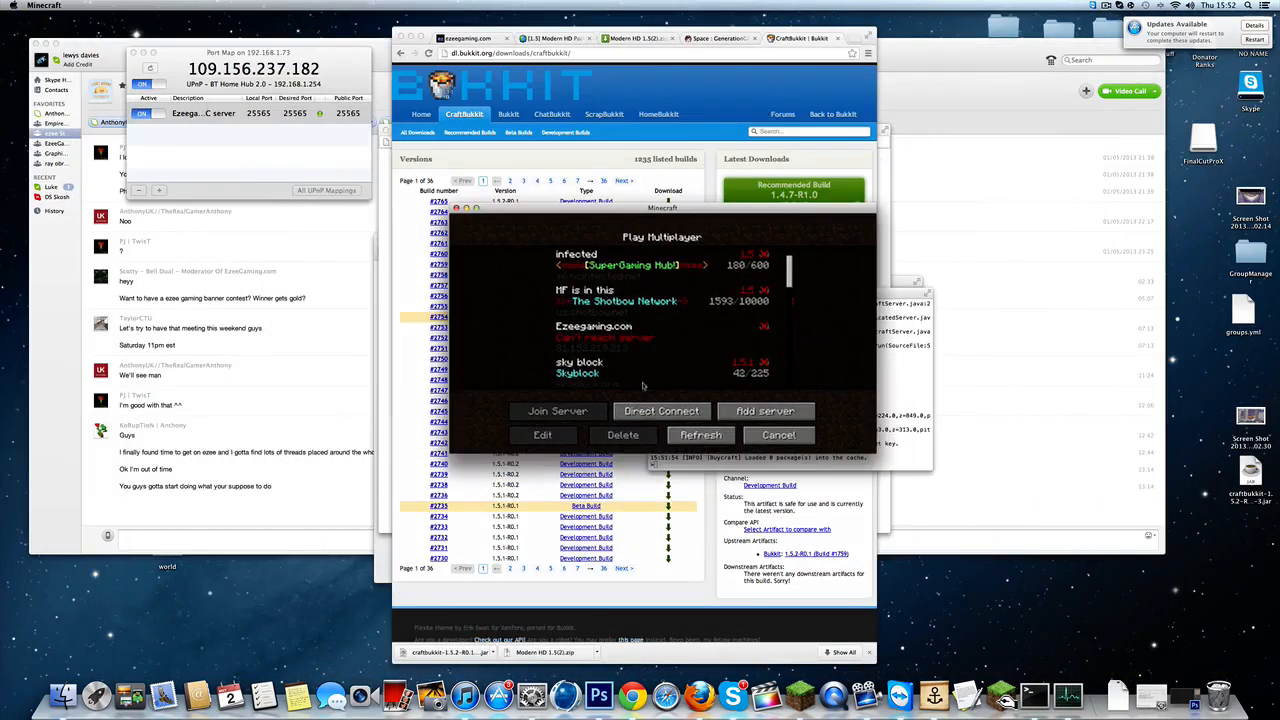
Add the home server by its public IP and select the new entry showing 0/30 players
click(752, 413)
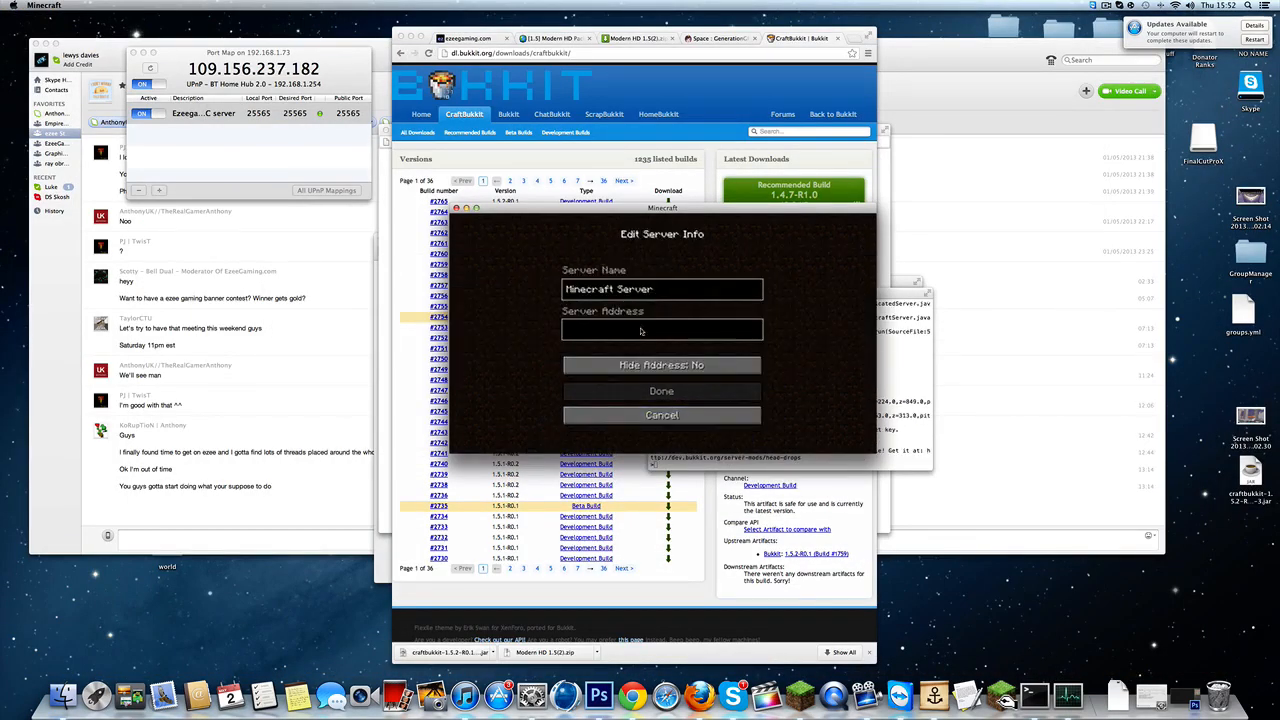
text(109.156.237.182)
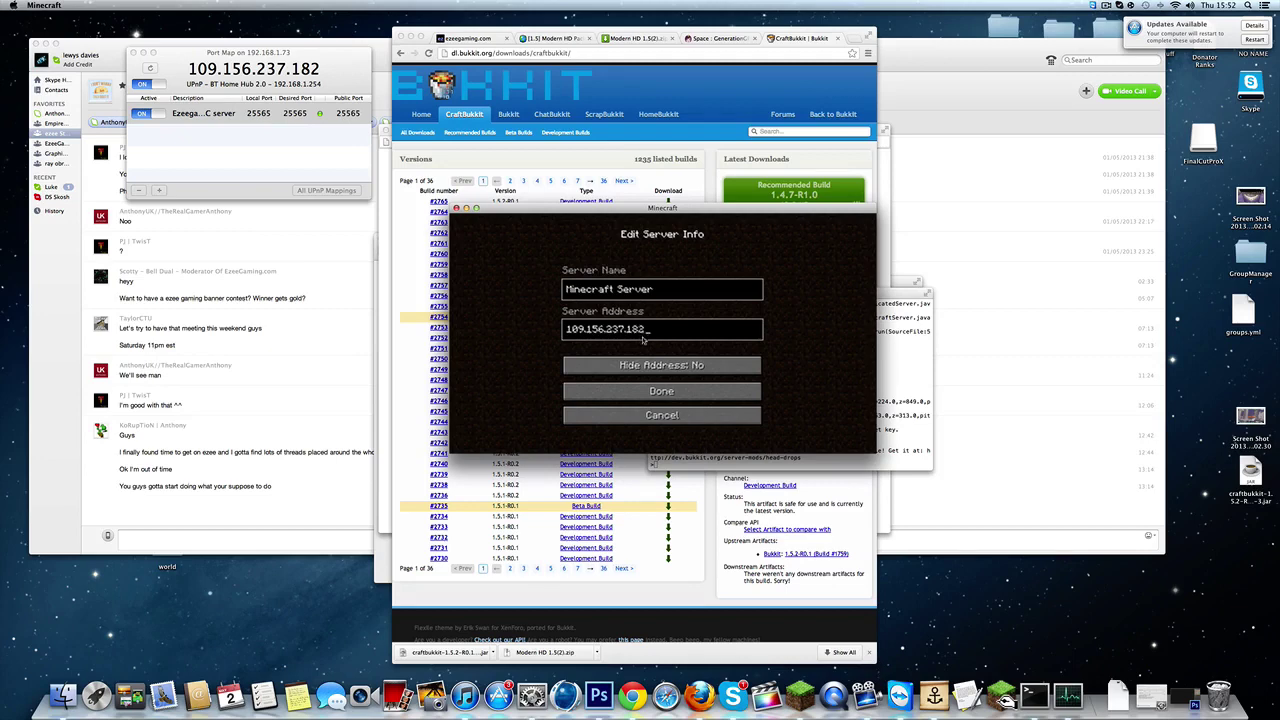
click(661, 391)
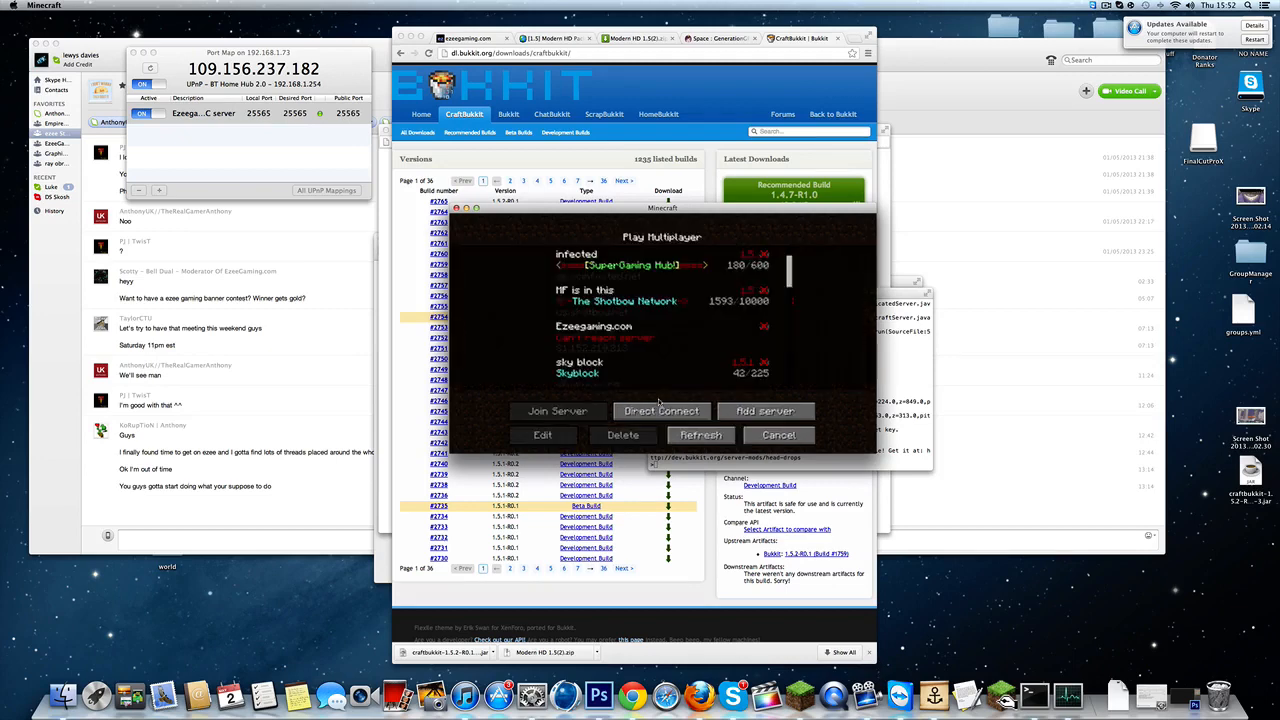
scroll(600, 320, down, 3)
scroll(572, 310, down, 3)
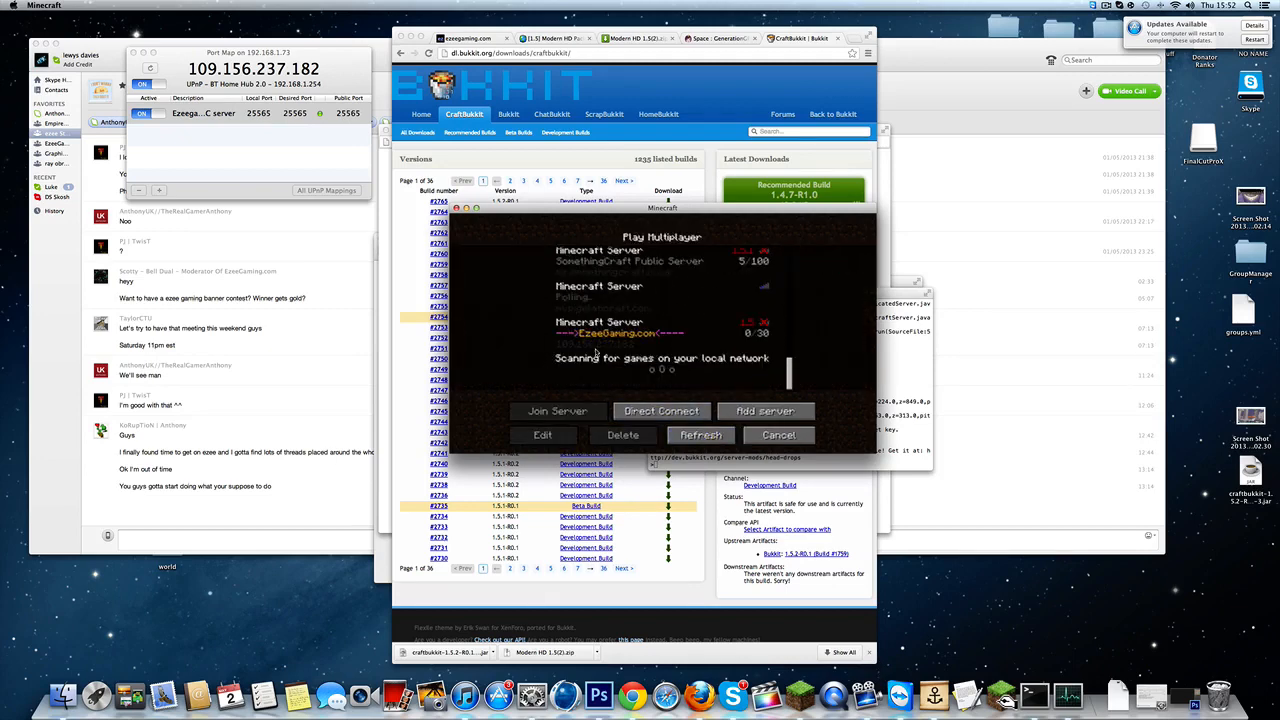
click(748, 330)
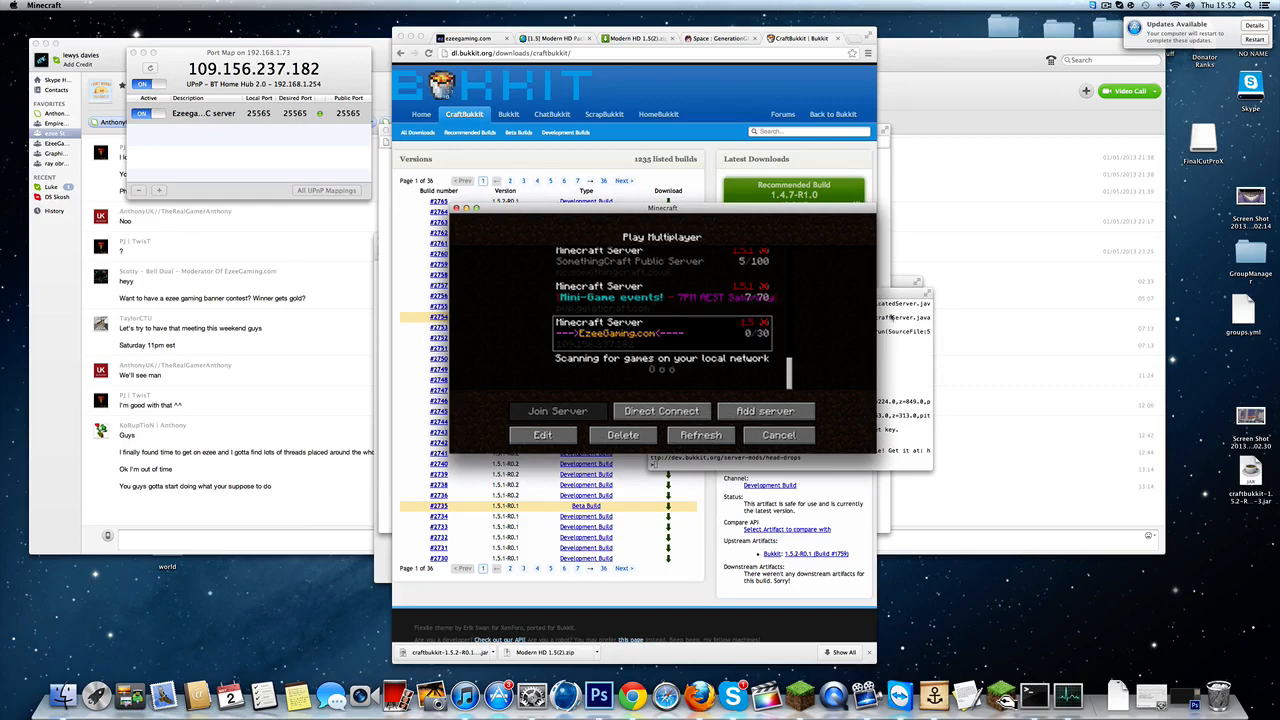
Stop the server from its console and close both Terminal windows
click(893, 327)
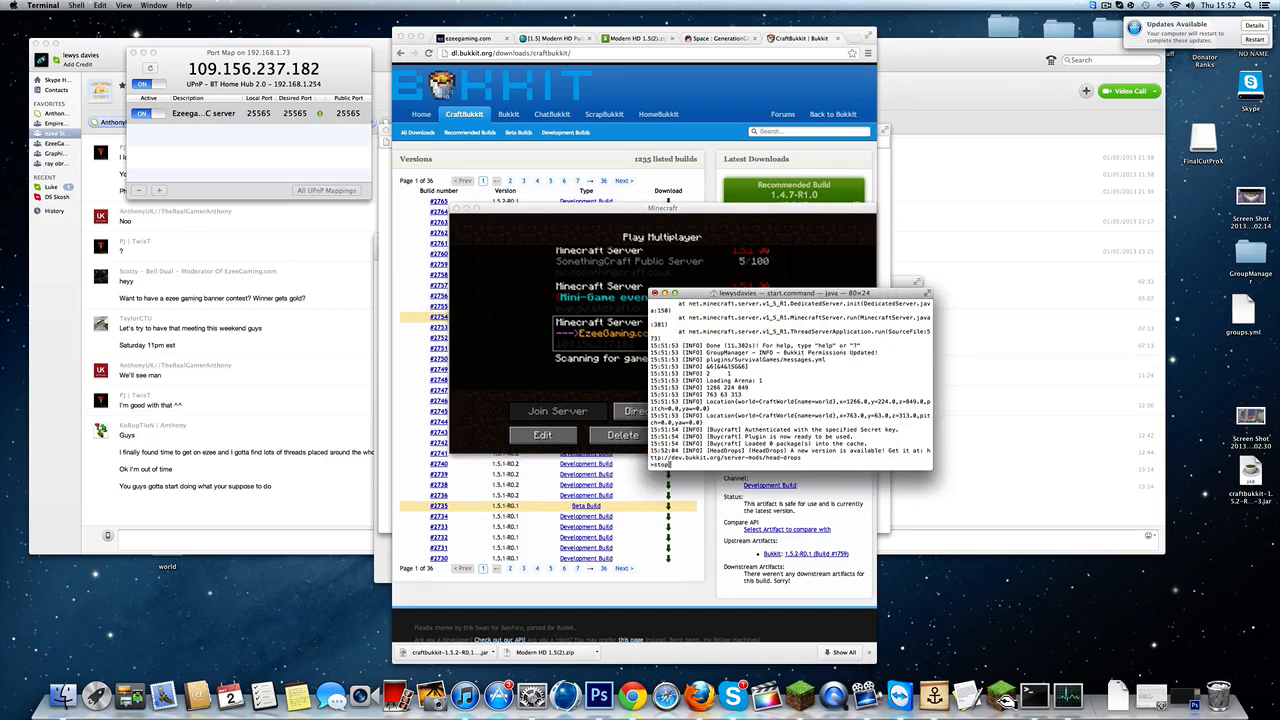
text(stop)
key(Return)
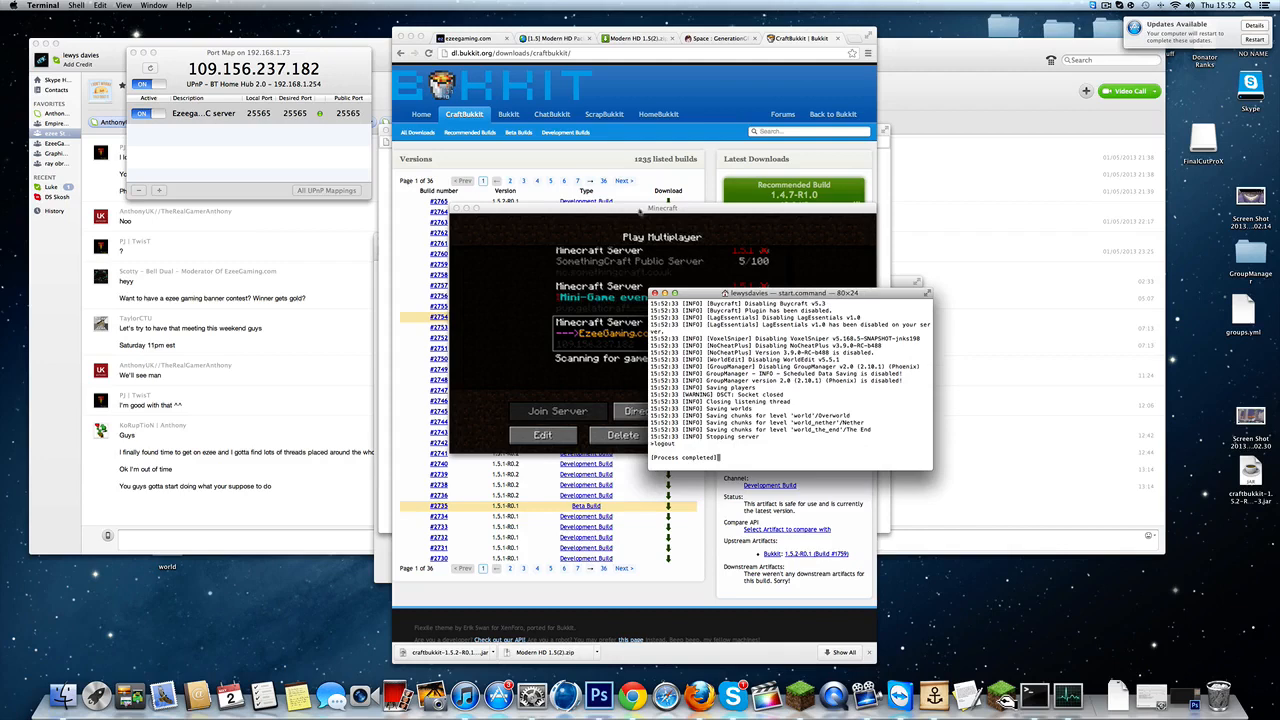
click(63, 695)
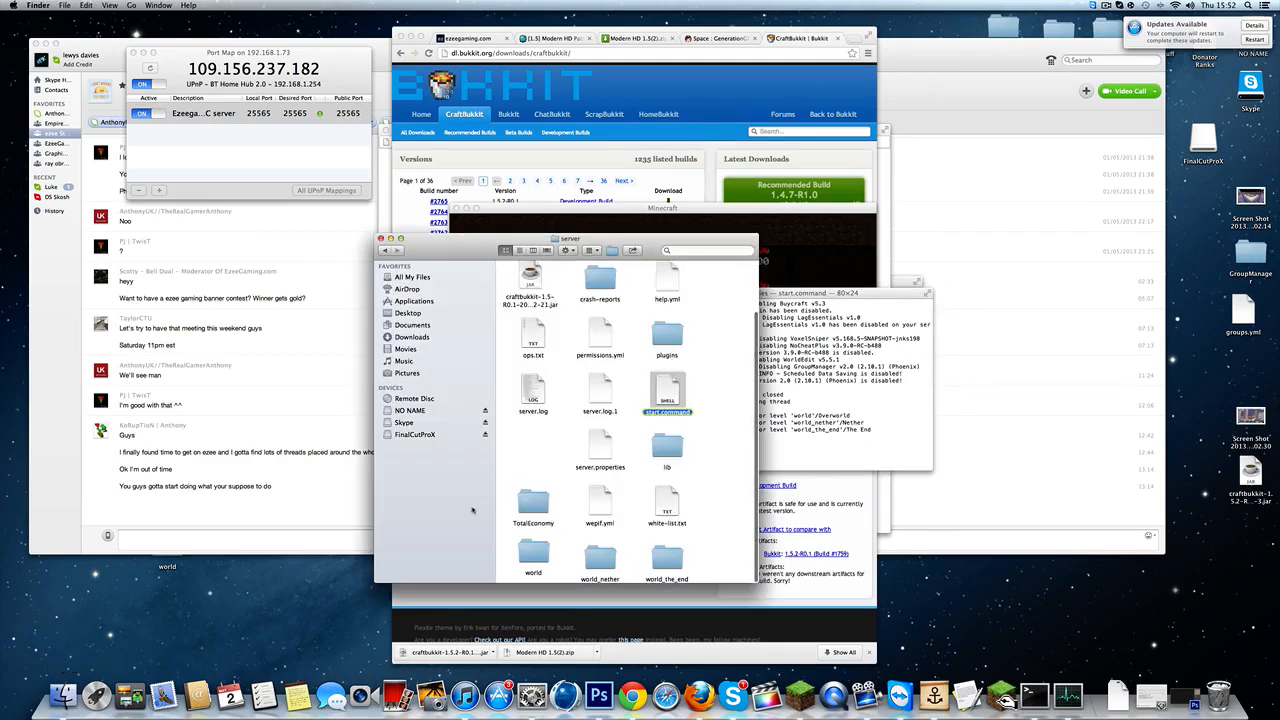
click(880, 338)
click(654, 293)
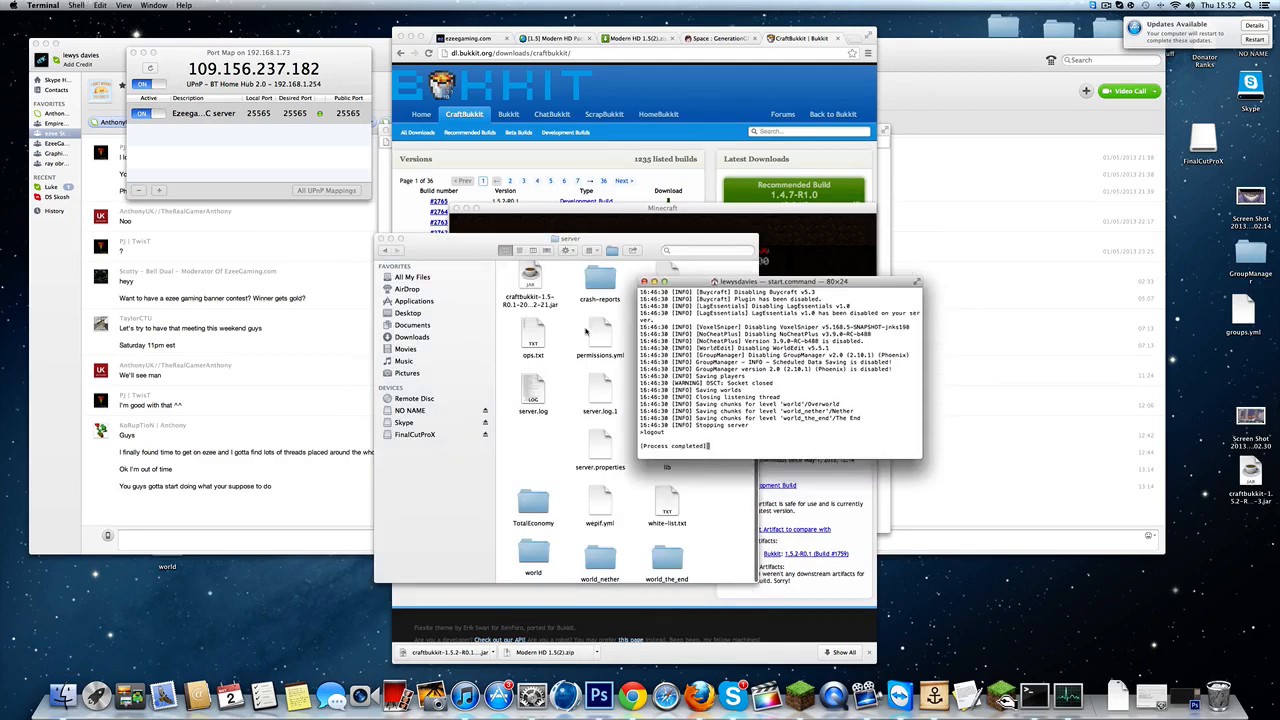
click(645, 282)
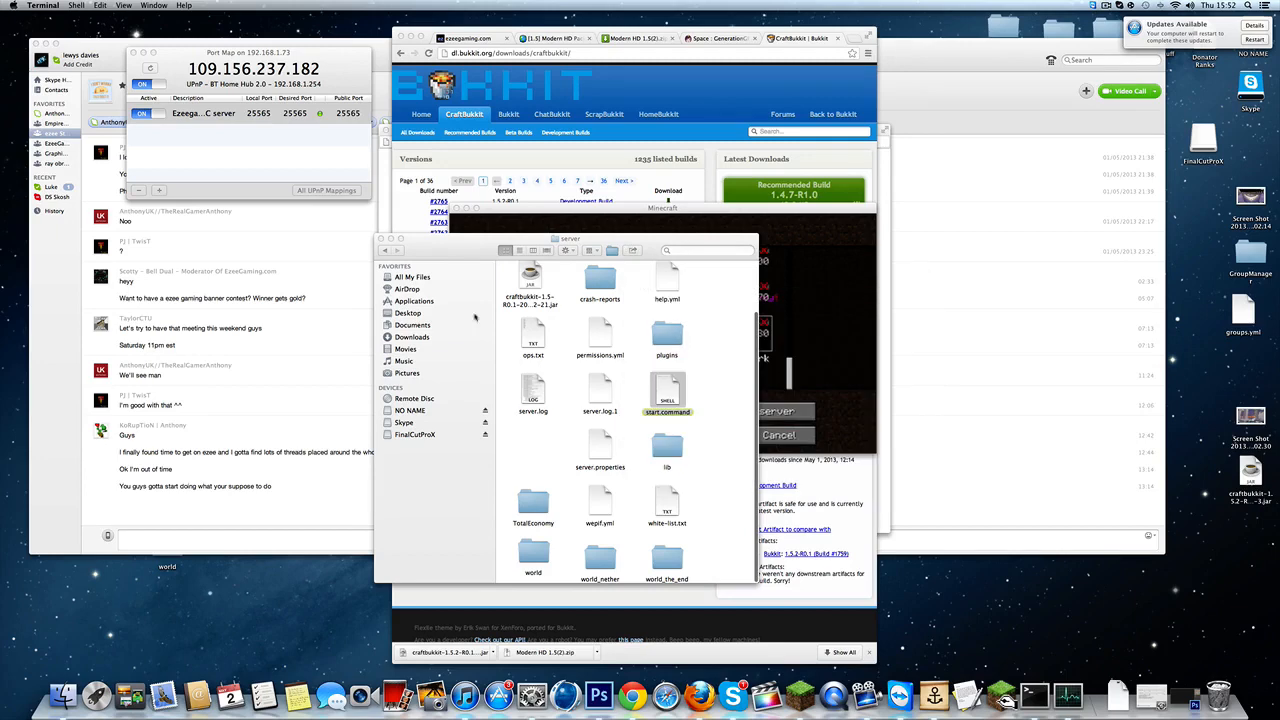
Drop the downloaded 1.5.2 jar into the server folder and move the old craftbukkit jar to the Desktop
click(406, 318)
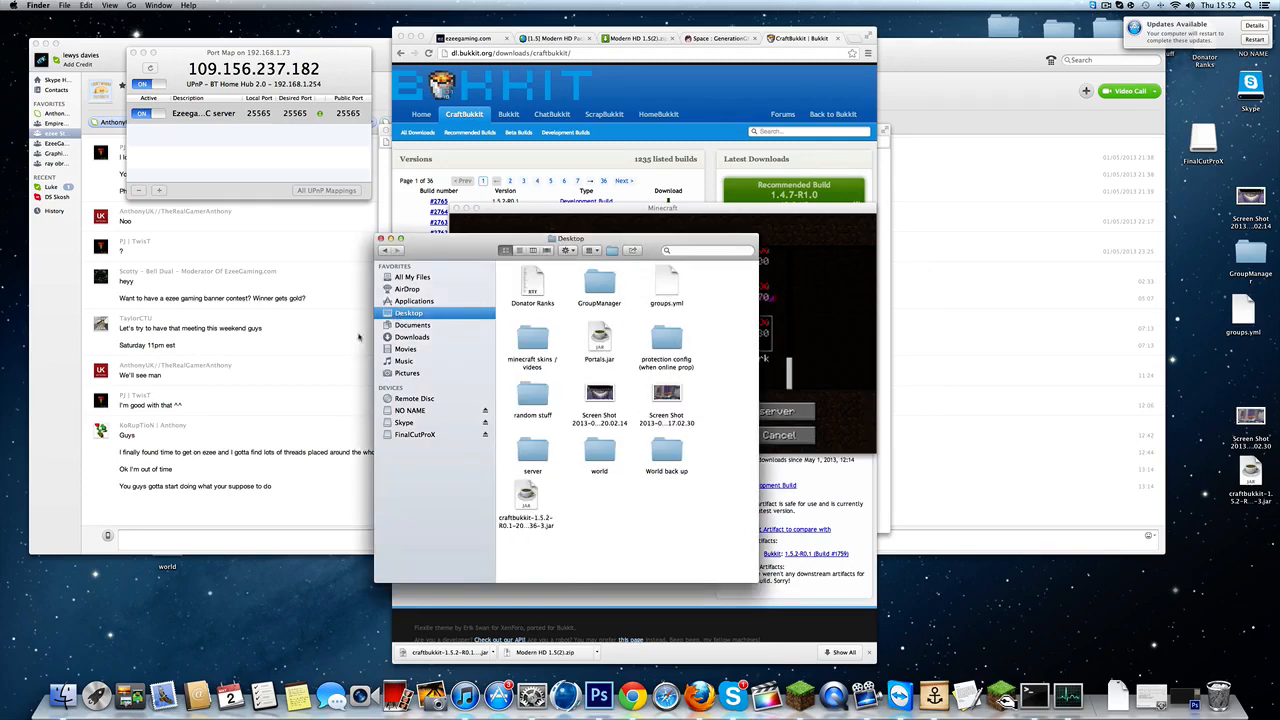
mouse_move(527, 520)
mouse_down()
mouse_move(572, 542)
mouse_move(531, 452)
mouse_up()
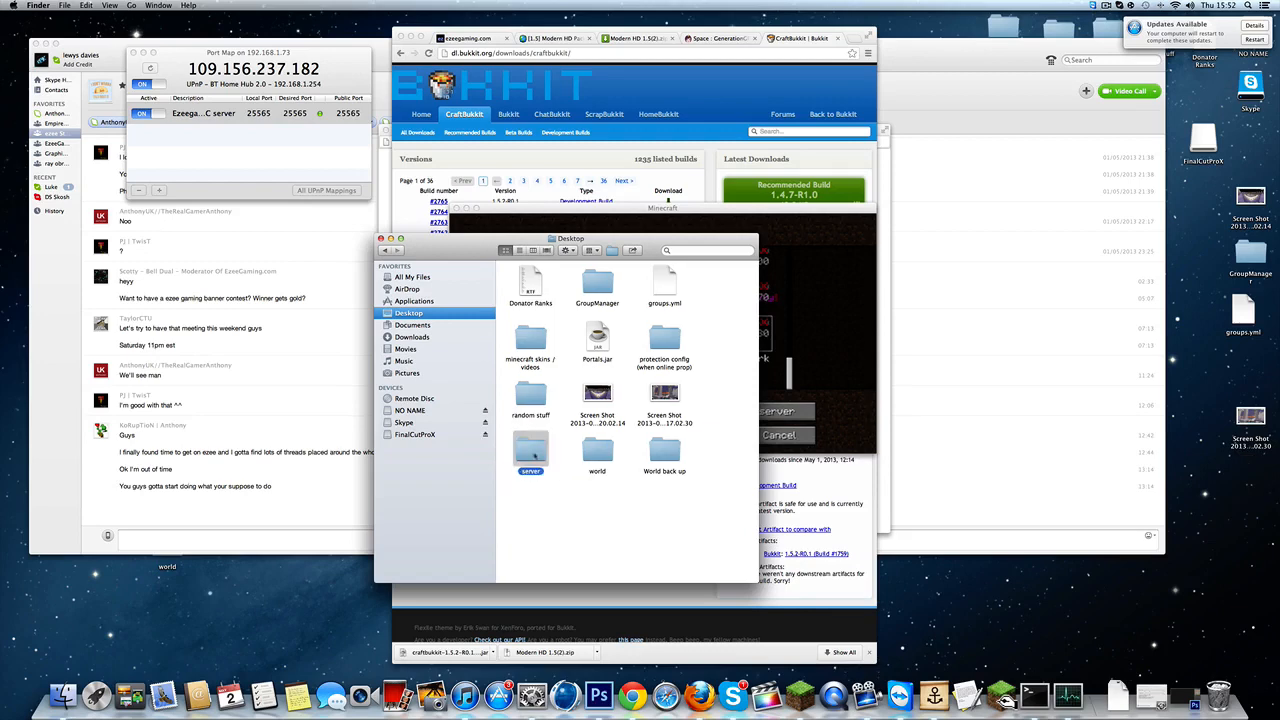
double_click(534, 455)
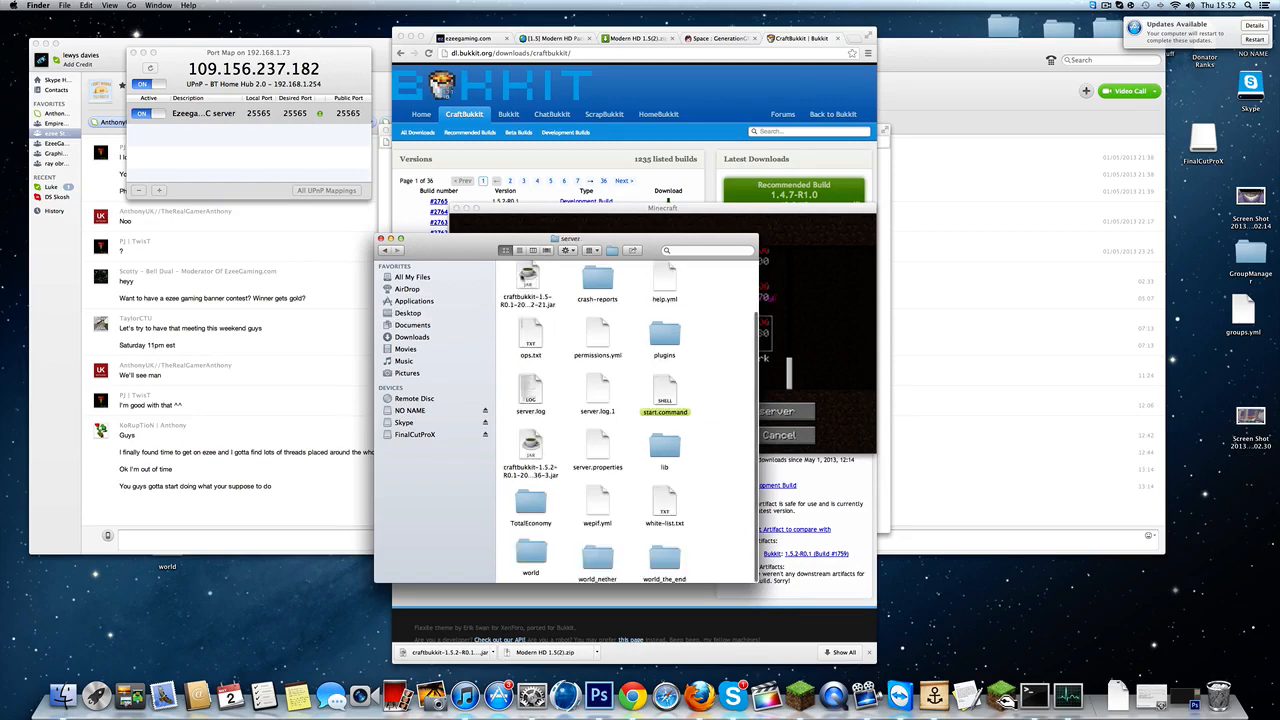
drag(528, 280, 987, 593)
Copy the new 1.5.2 jar's full file name from its Get Info window
click(529, 449)
right_click(530, 448)
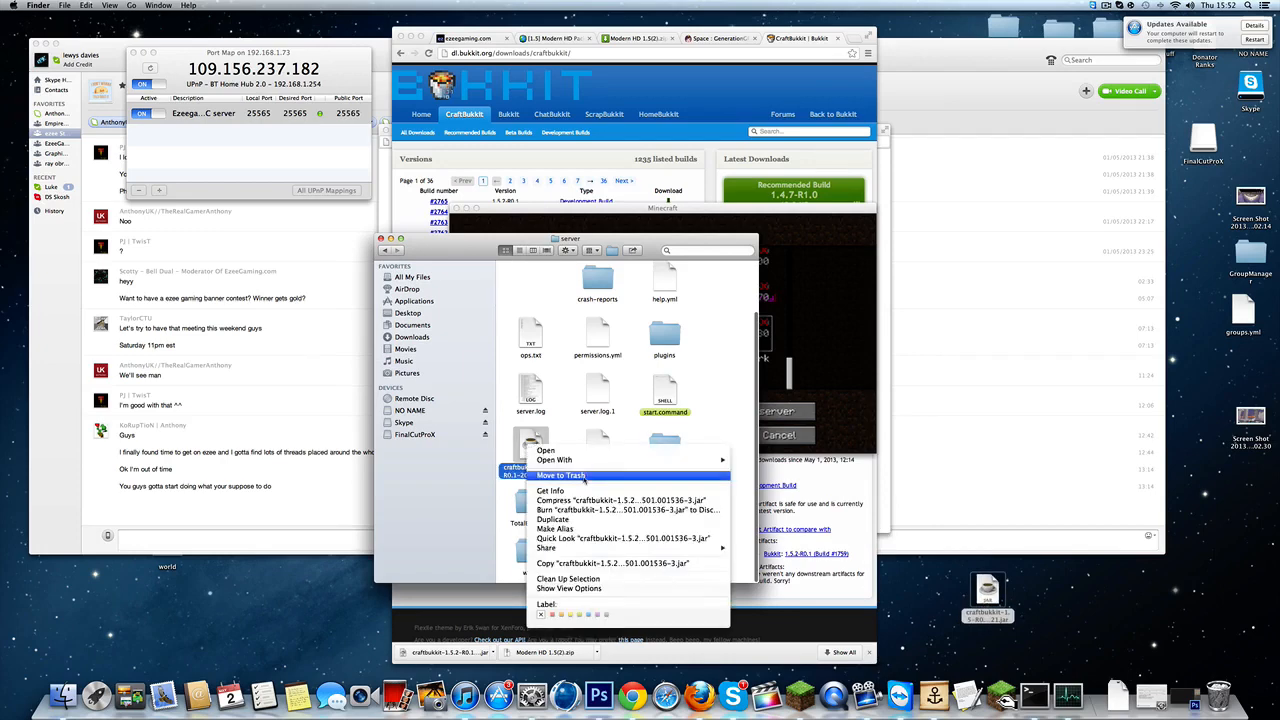
click(581, 491)
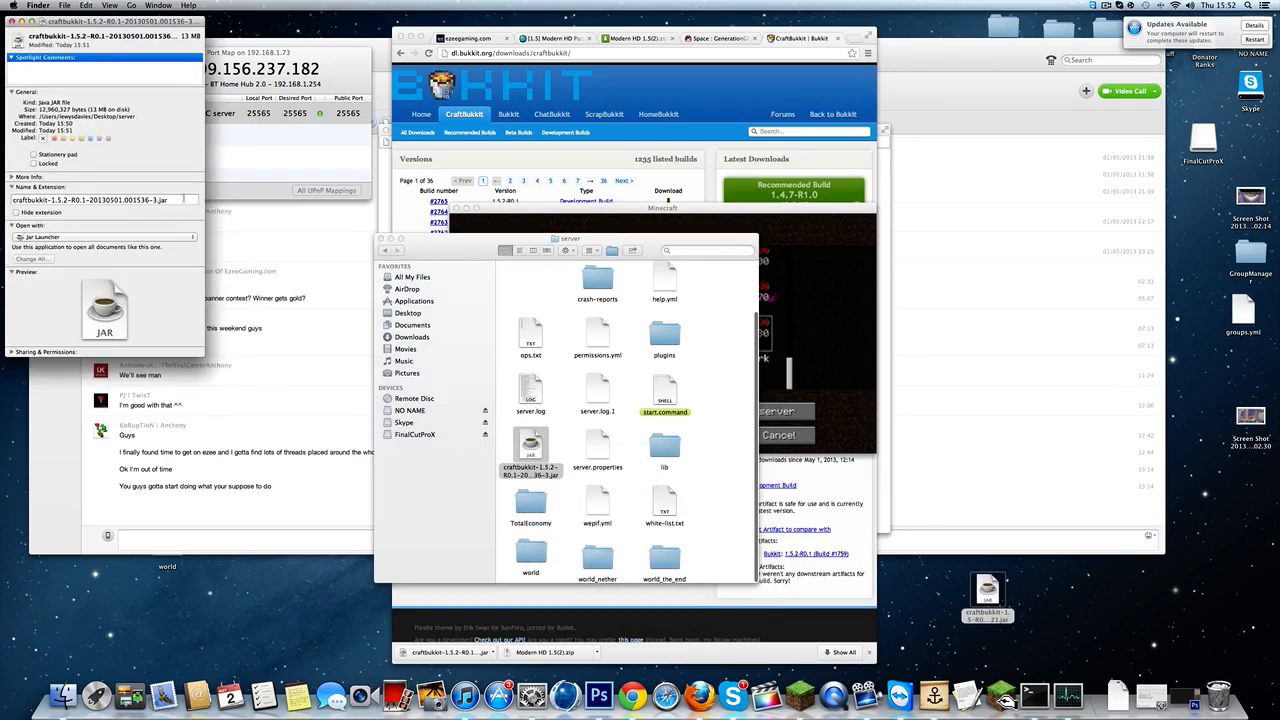
click(184, 199)
right_click(66, 200)
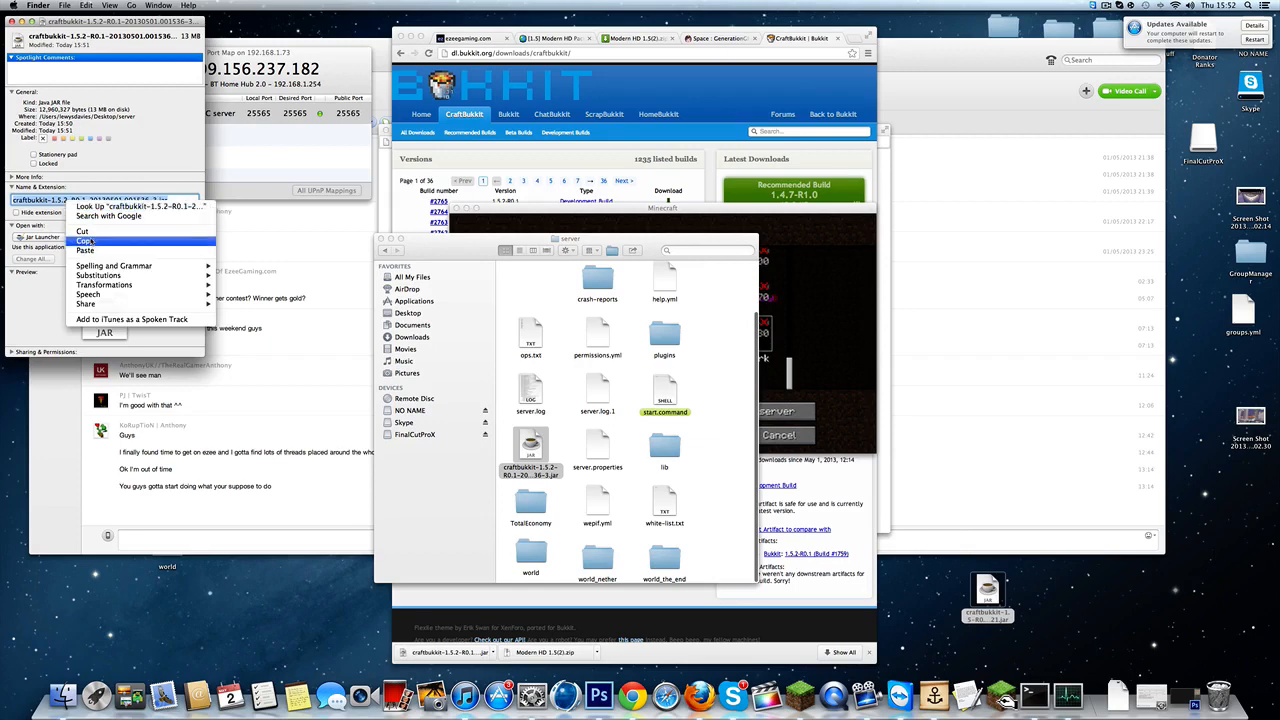
click(92, 244)
right_click(125, 197)
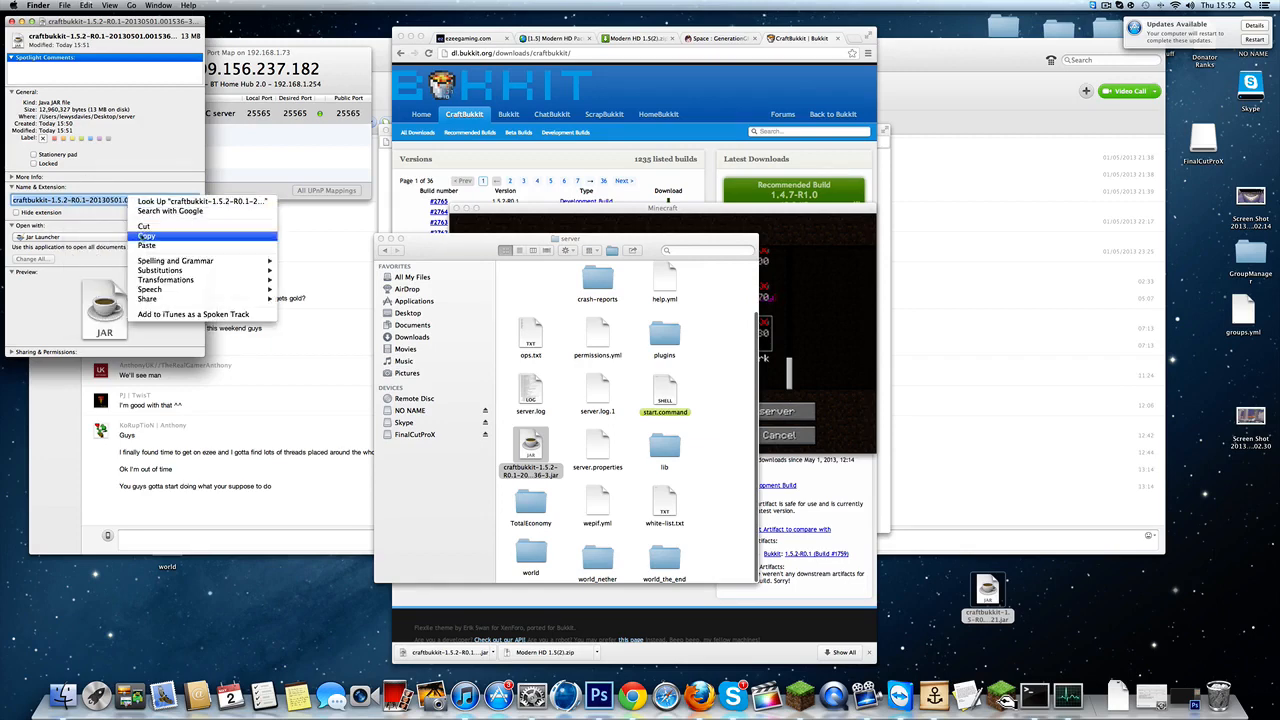
click(144, 231)
right_click(667, 398)
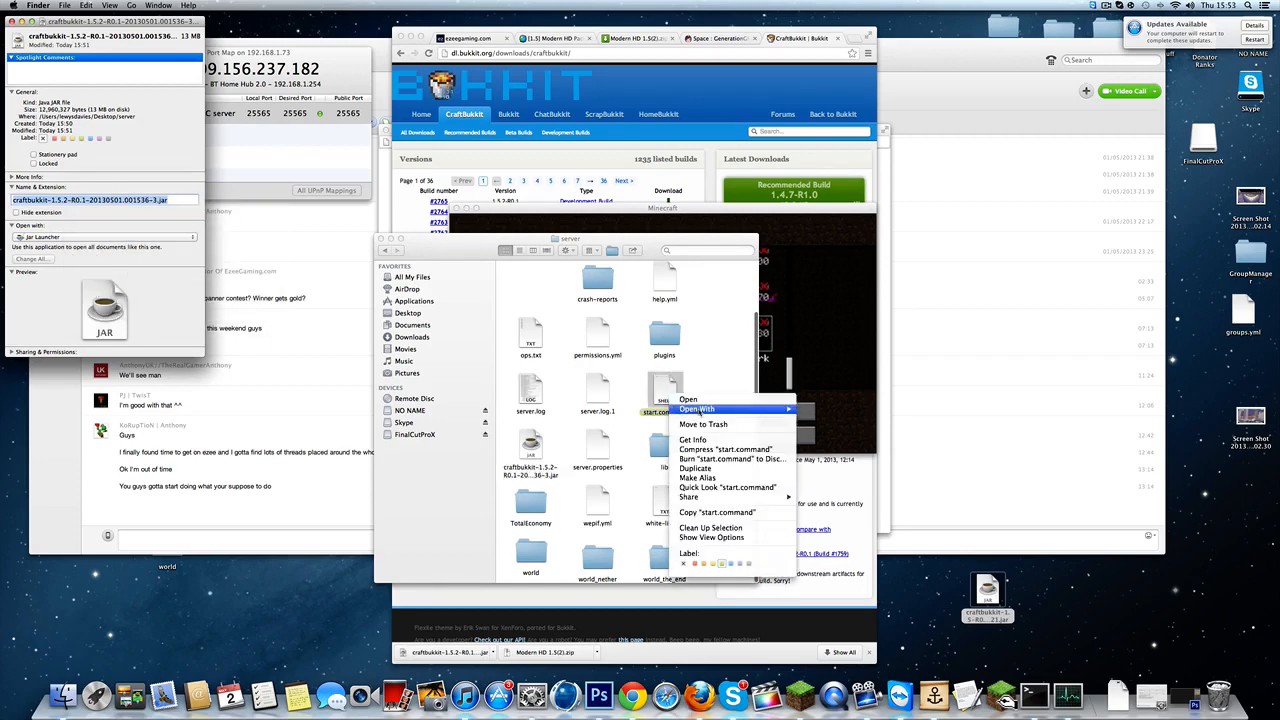
Replace the old jar name in start.command's java line with craftbukkit-1.5.2-R0.1-20130501.001536-3.jar
click(842, 425)
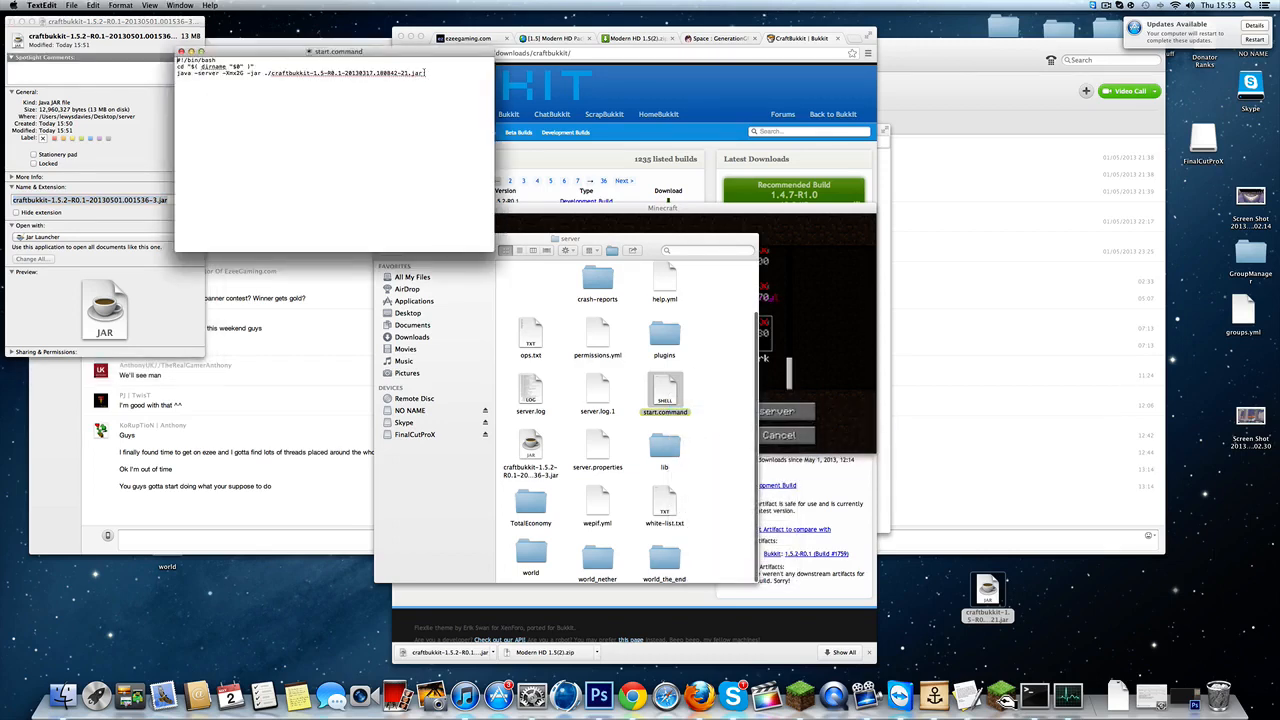
drag(361, 68, 265, 73)
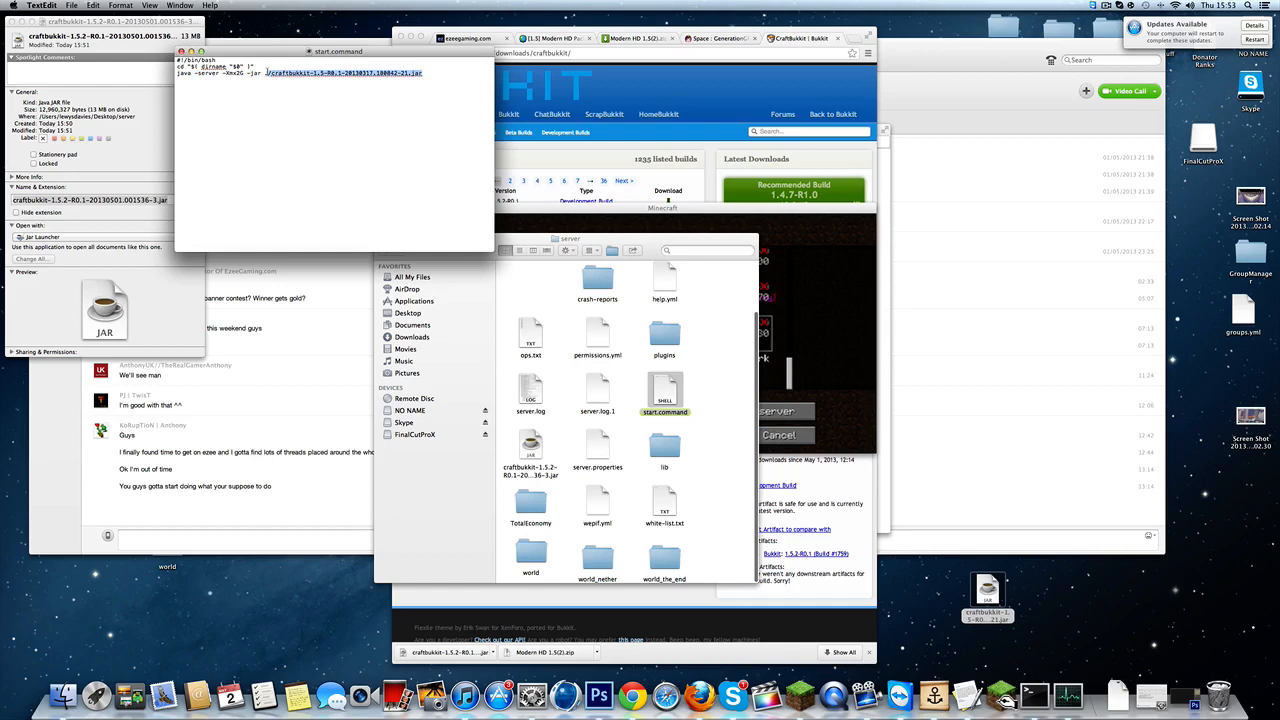
click(270, 74)
key(shift+super+Right)
text(craftbukkit-1.5.2-R0.1-20130501.001536-3.jar)
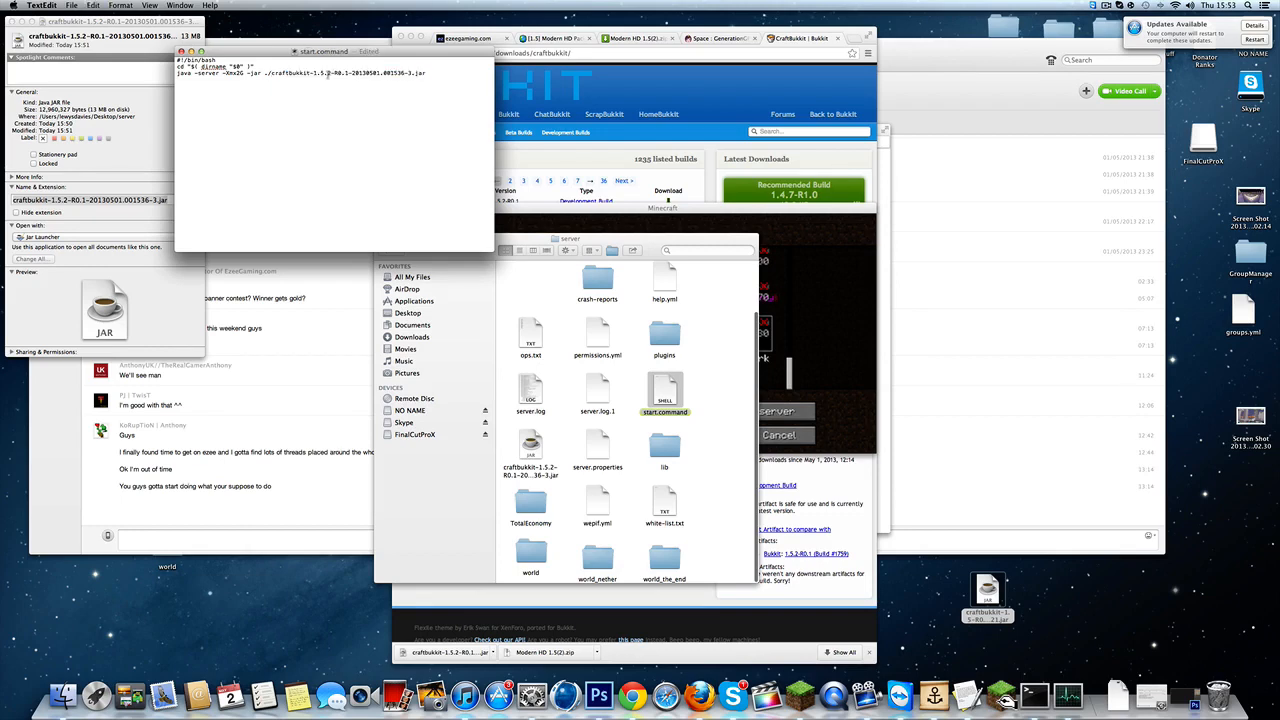
Save start.command and run it to start the server on the 1.5.2 jar
key(super+s)
click(181, 51)
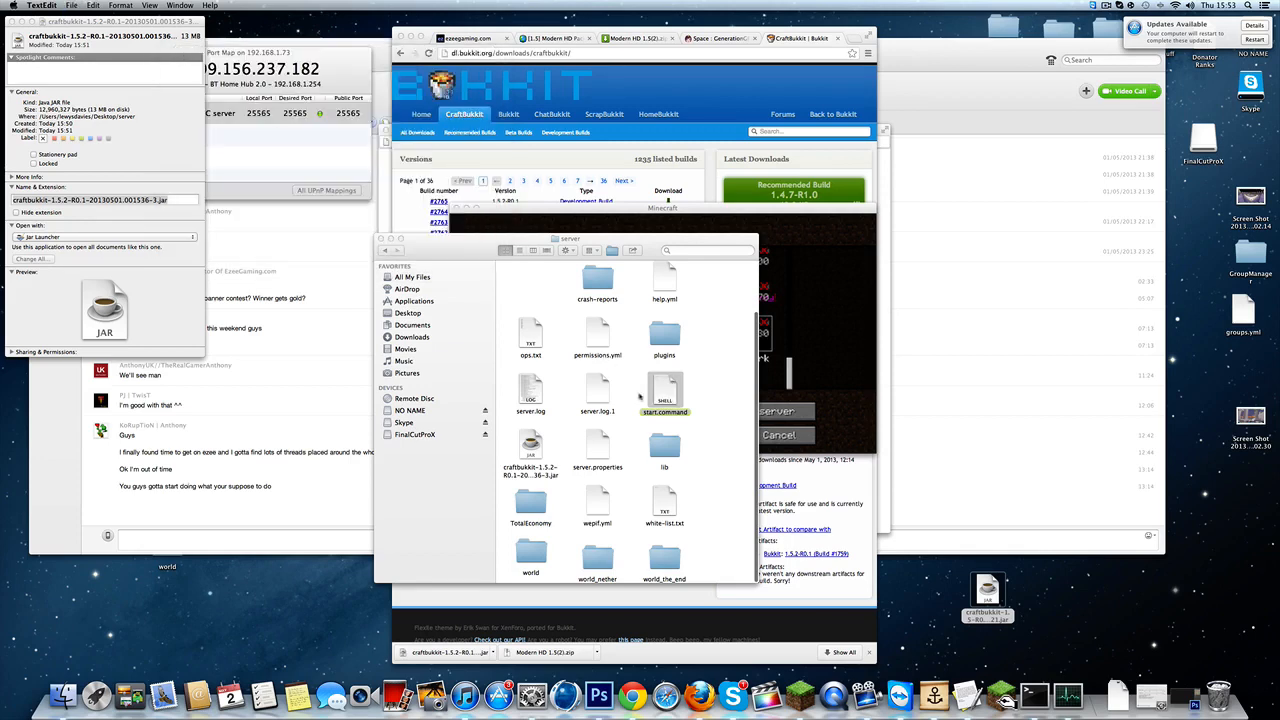
double_click(666, 398)
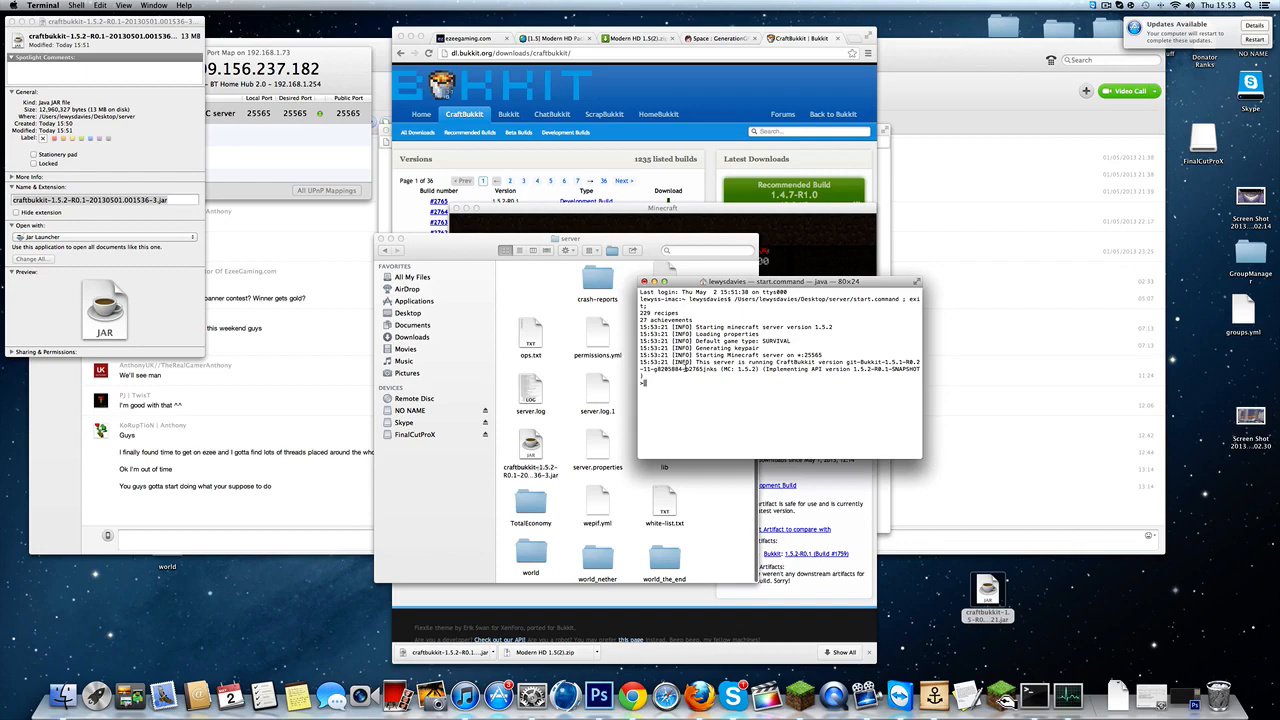
scroll(667, 370, up, 10)
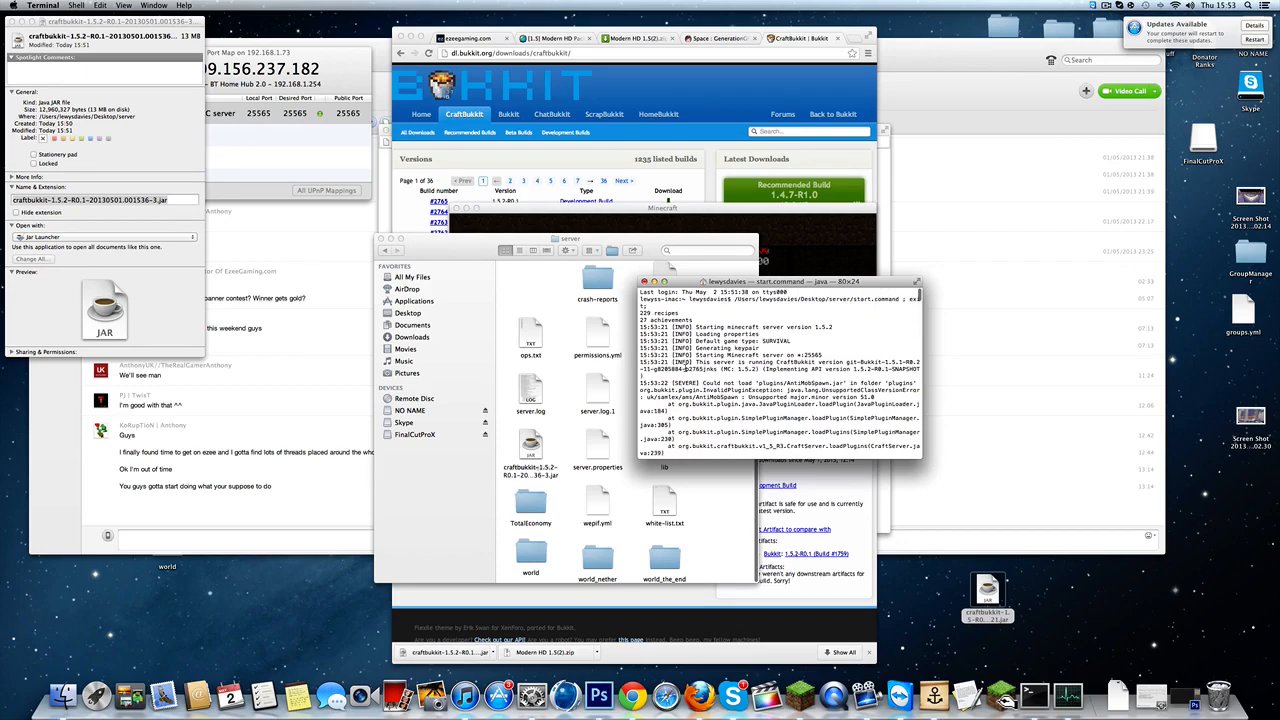
scroll(812, 365, down, 5)
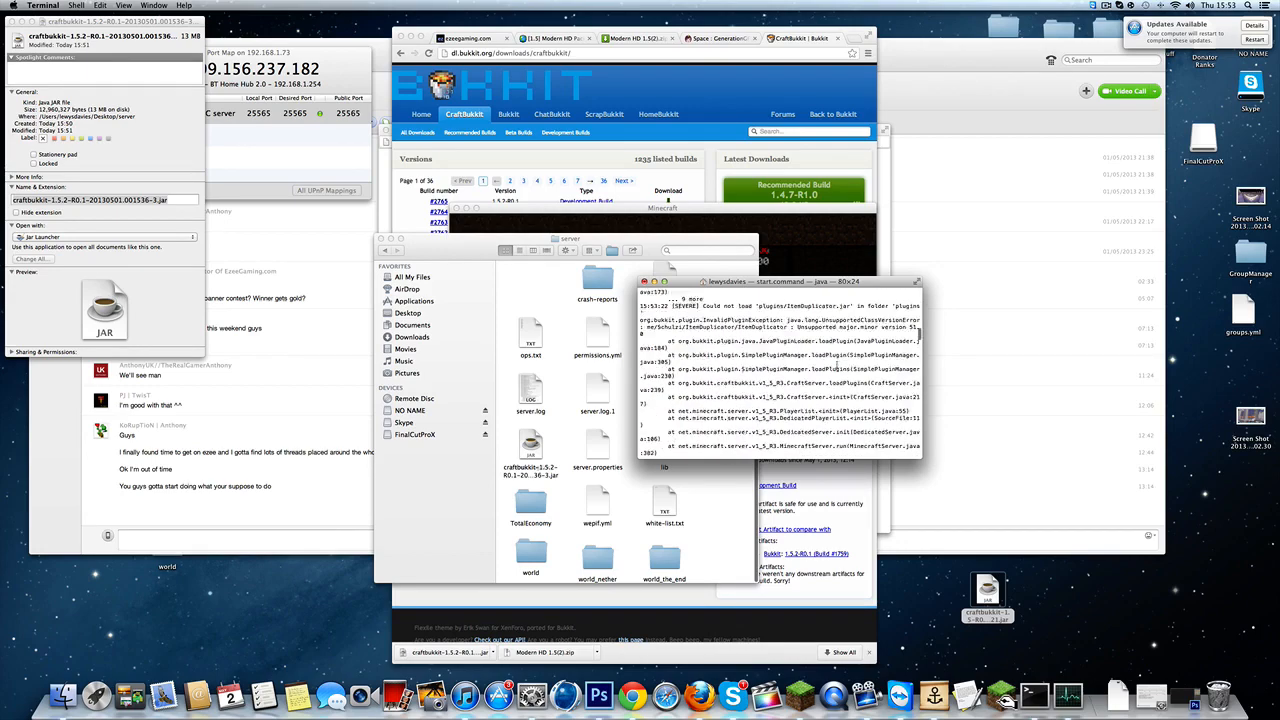
scroll(811, 385, down, 5)
scroll(809, 410, down, 5)
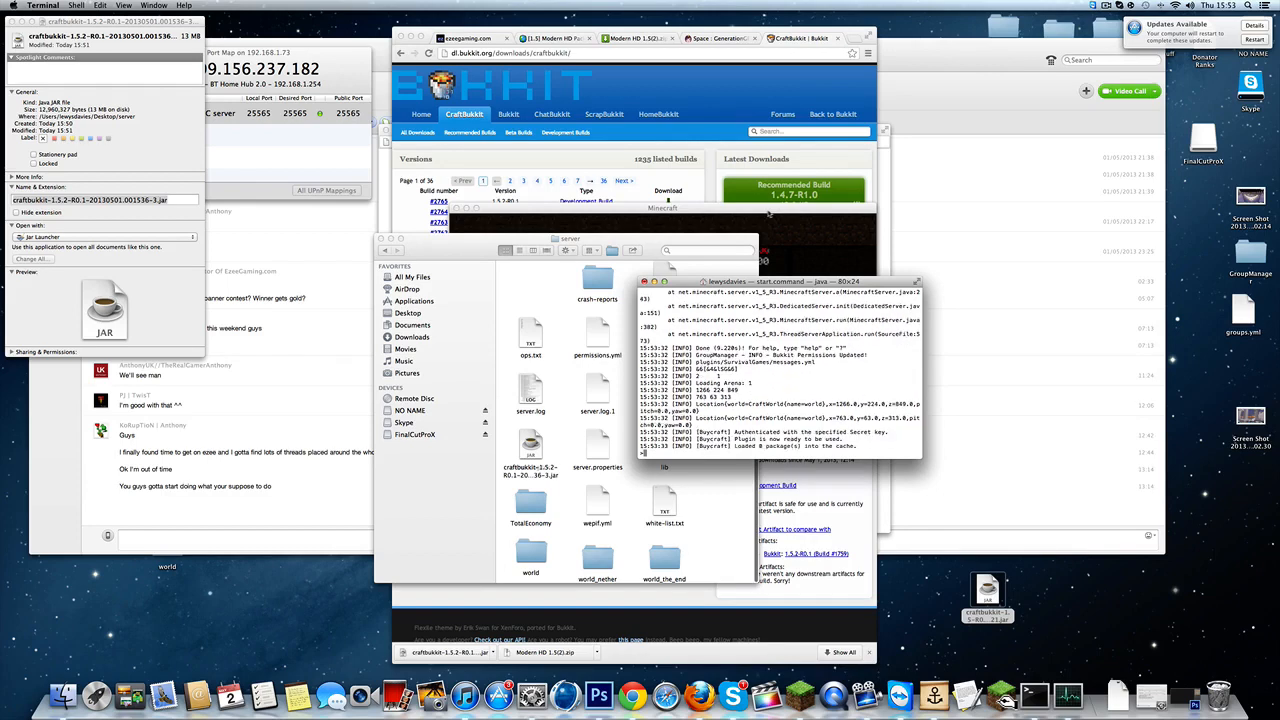
Join the local EzeeGaming.com server from Minecraft's multiplayer list in fullscreen
click(769, 213)
scroll(671, 295, up, 5)
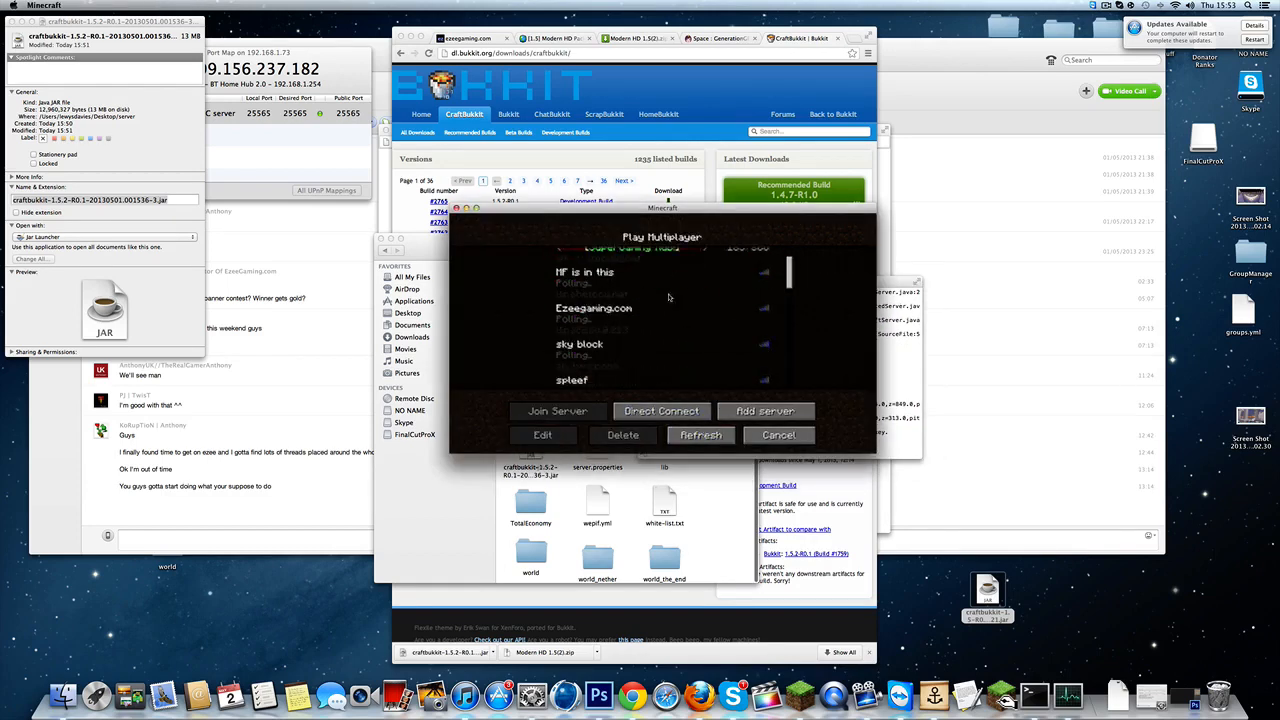
scroll(671, 295, down, 5)
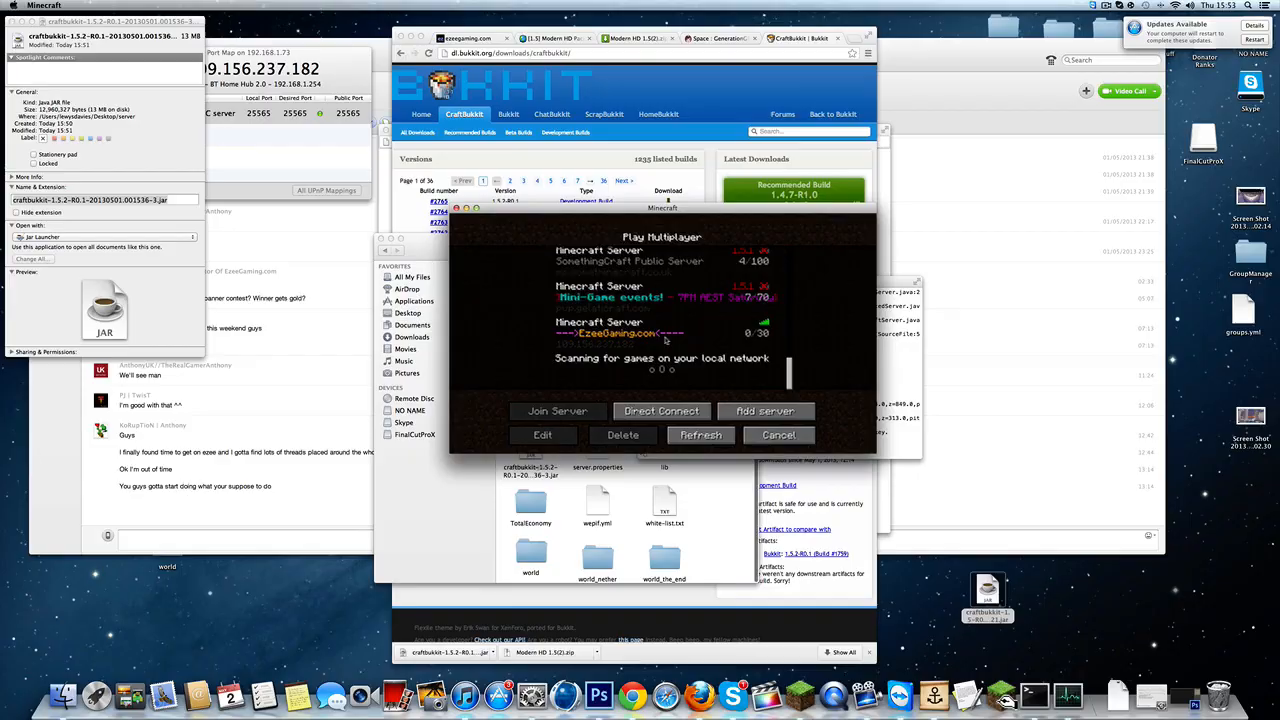
double_click(665, 340)
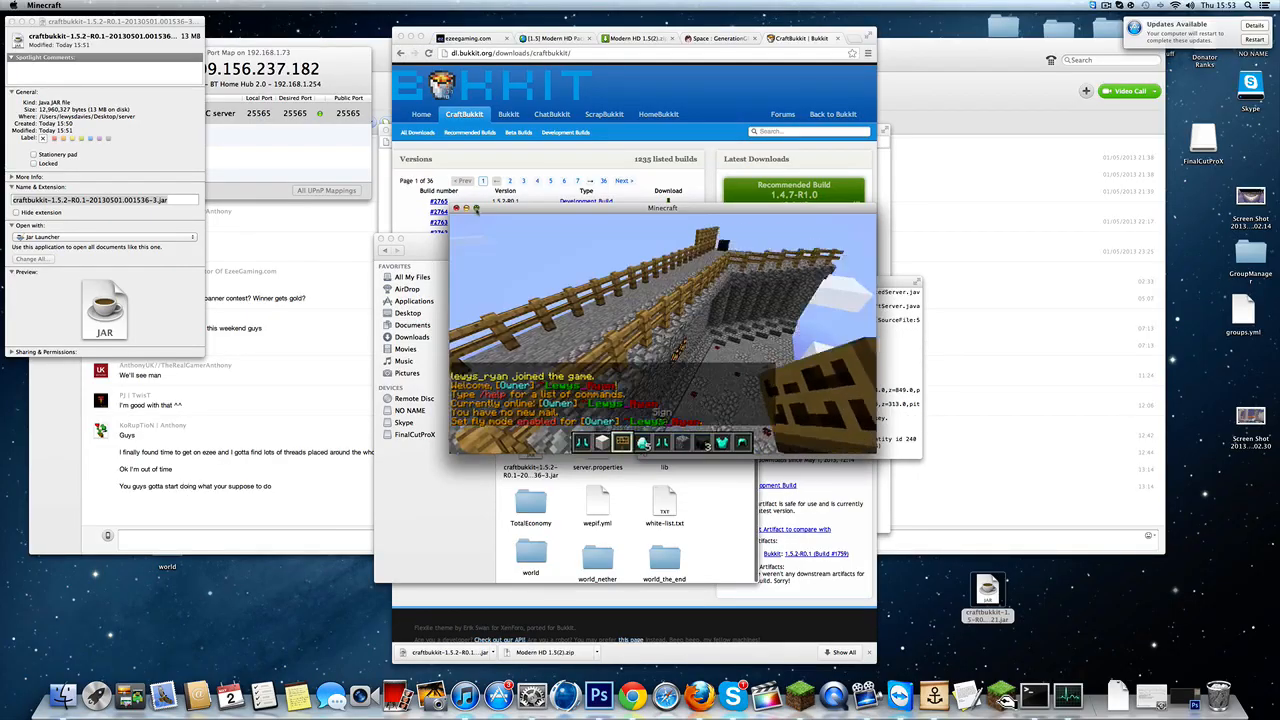
click(477, 208)
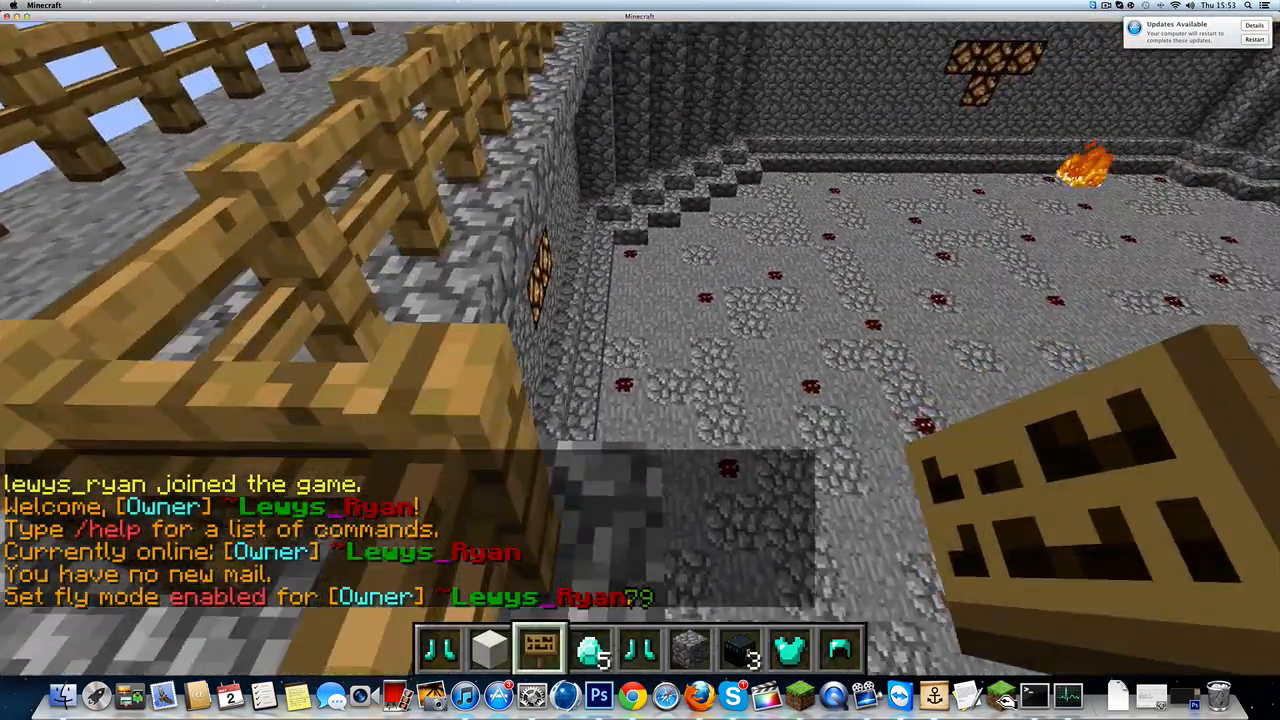
text(/)
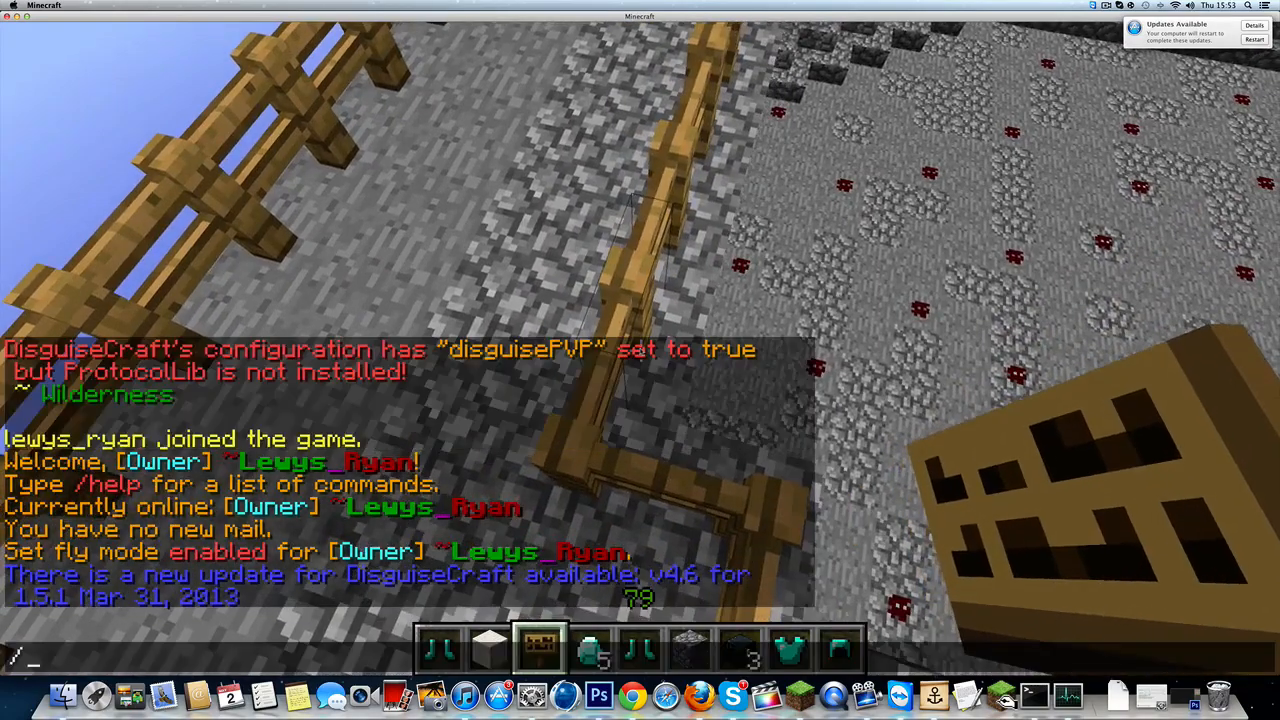
text(ns)
Run /plugins to list the server's 41 plugins, then /ma join bloodbath to enter the arena
key(Return)
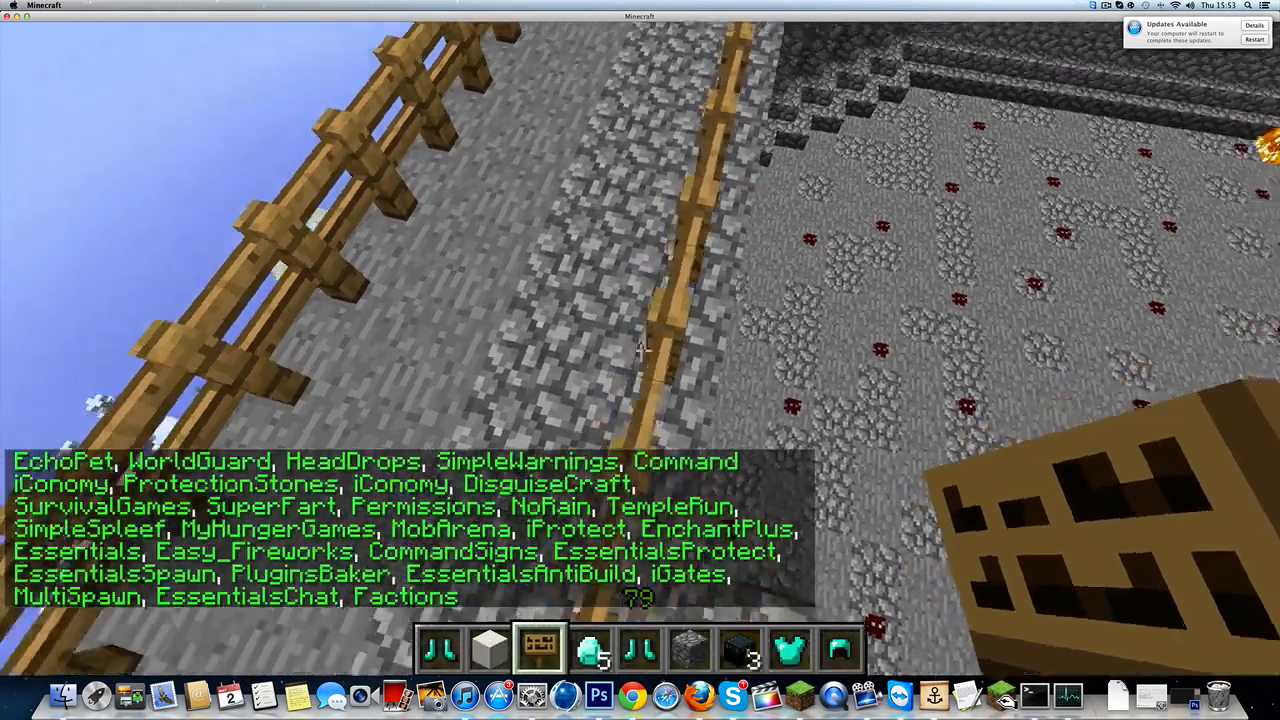
text(/)
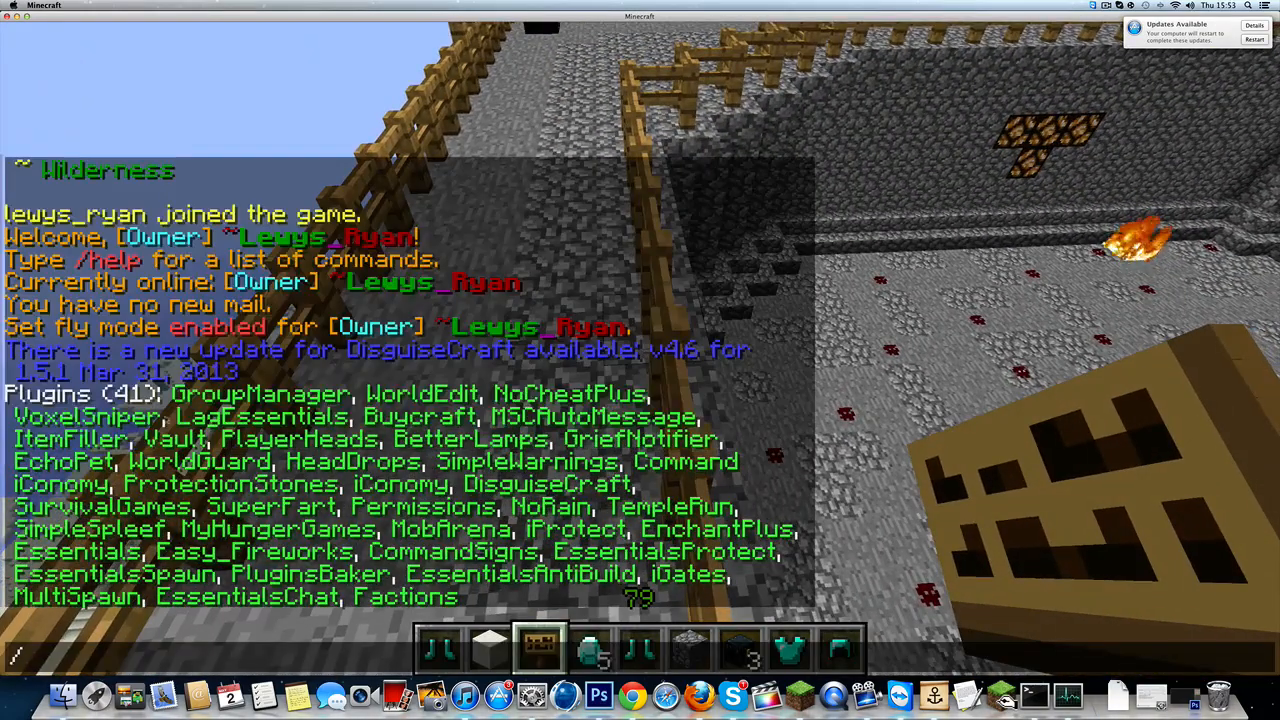
key(Escape)
text(/ma)
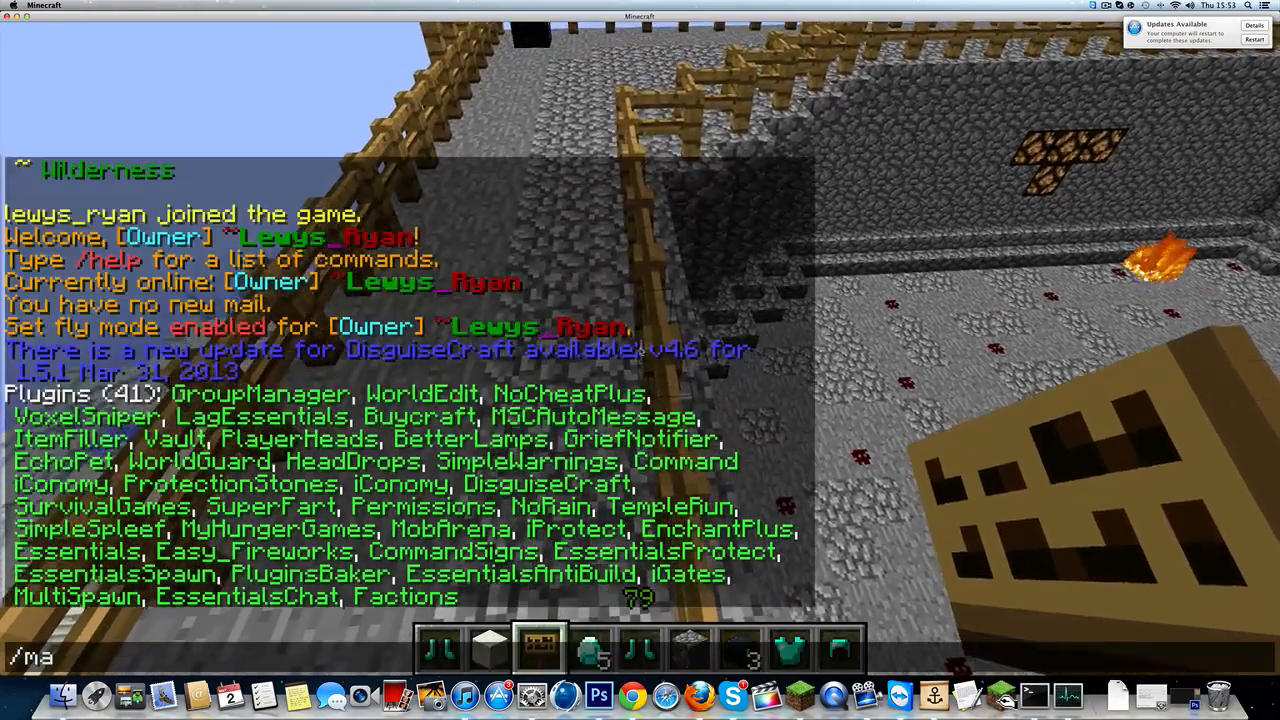
text( join)
key(Return)
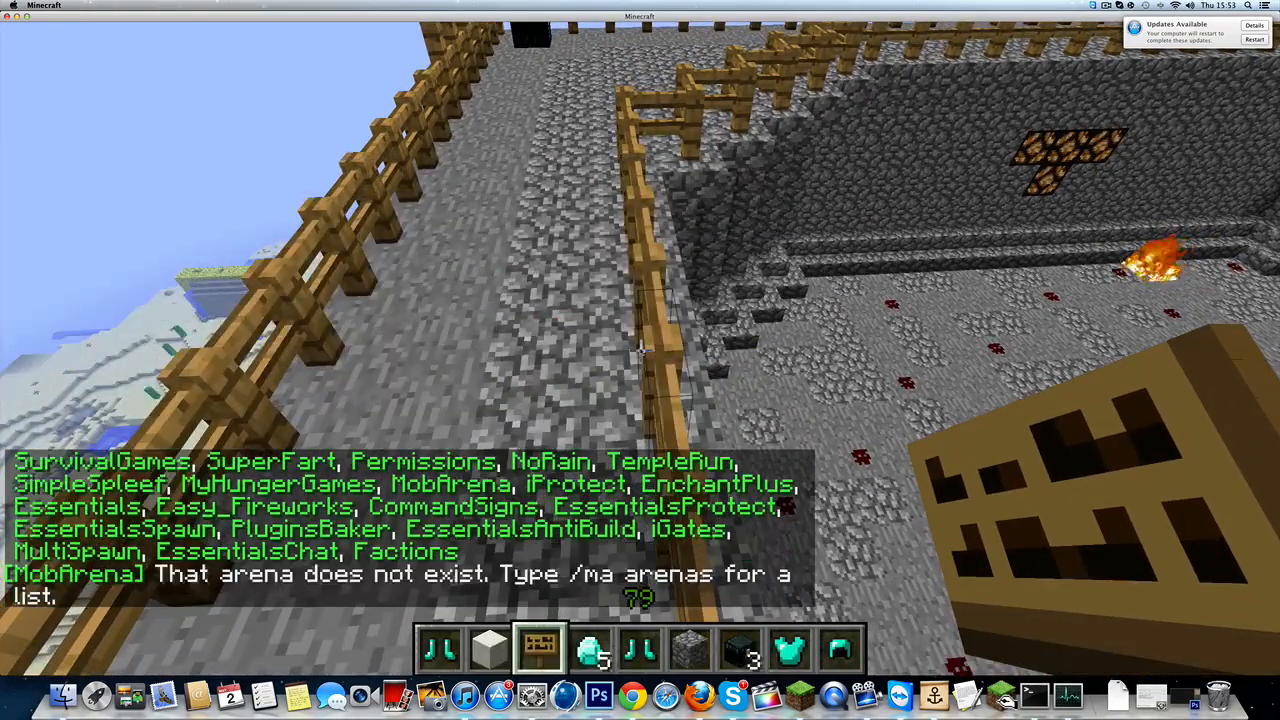
text(/ma join bloodbath)
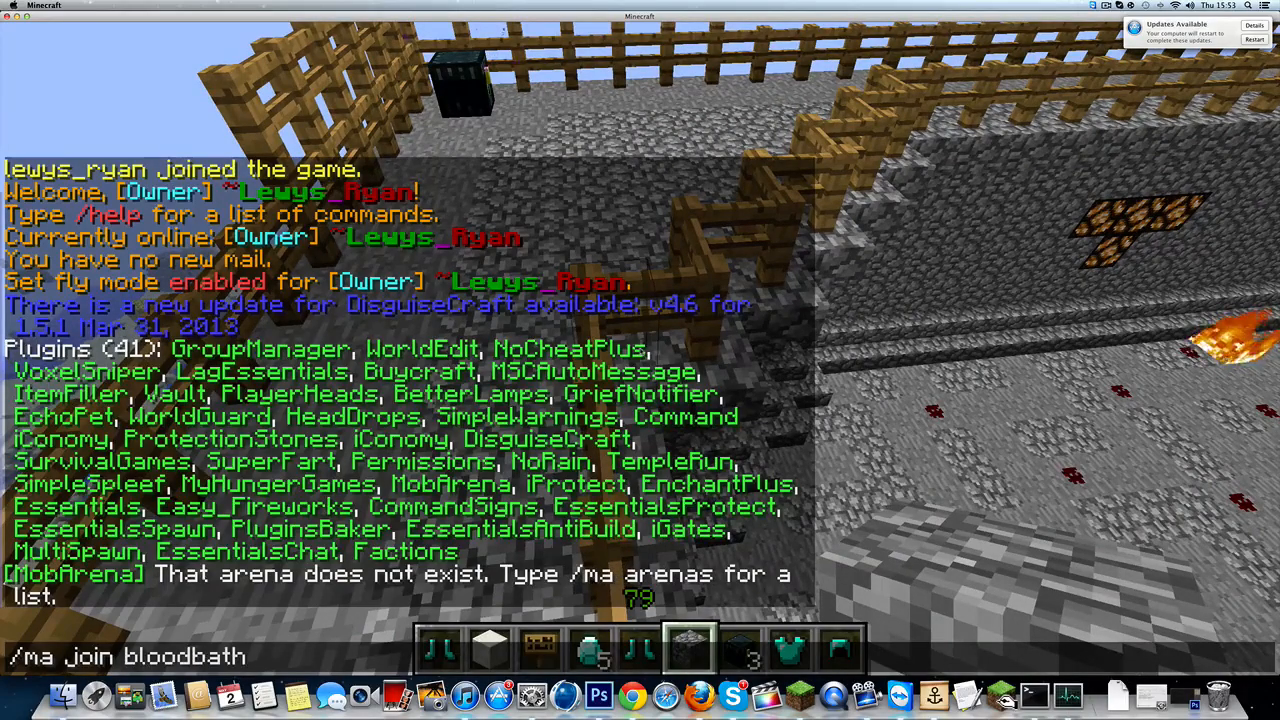
key(Return)
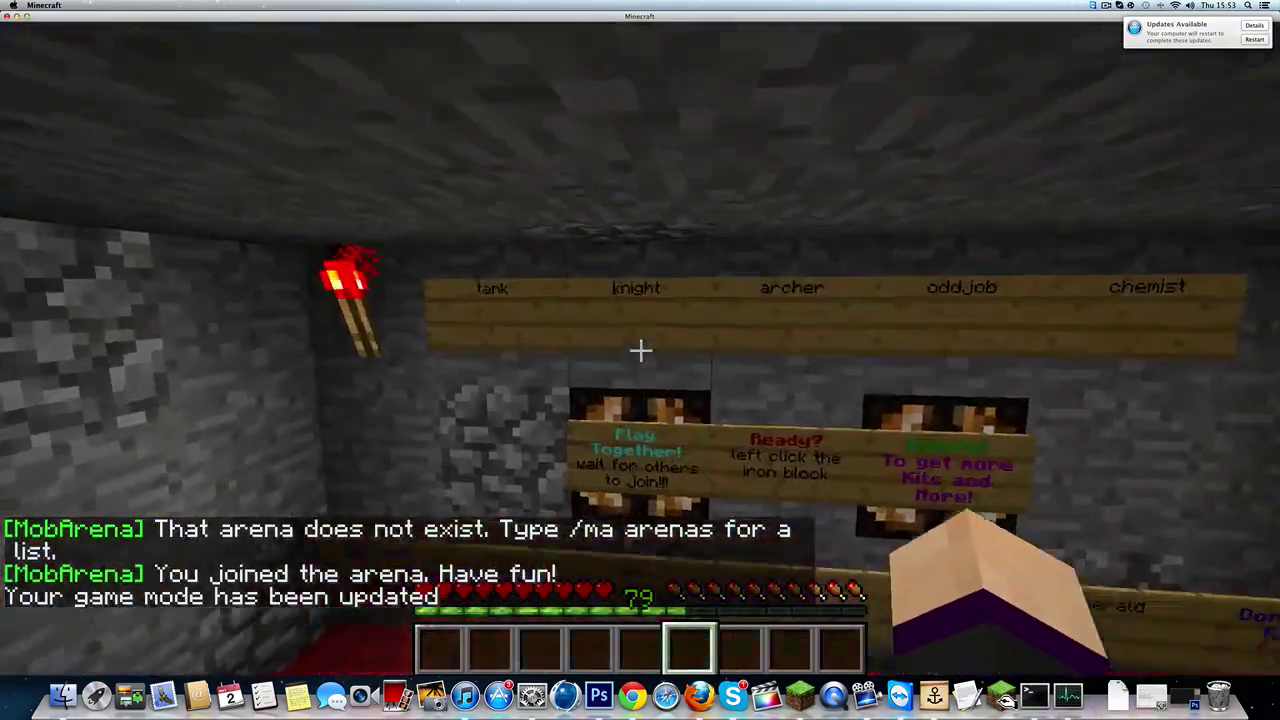
Pick the Knight class, ready up on the iron block and fumble the sword before wave 1
click(641, 347)
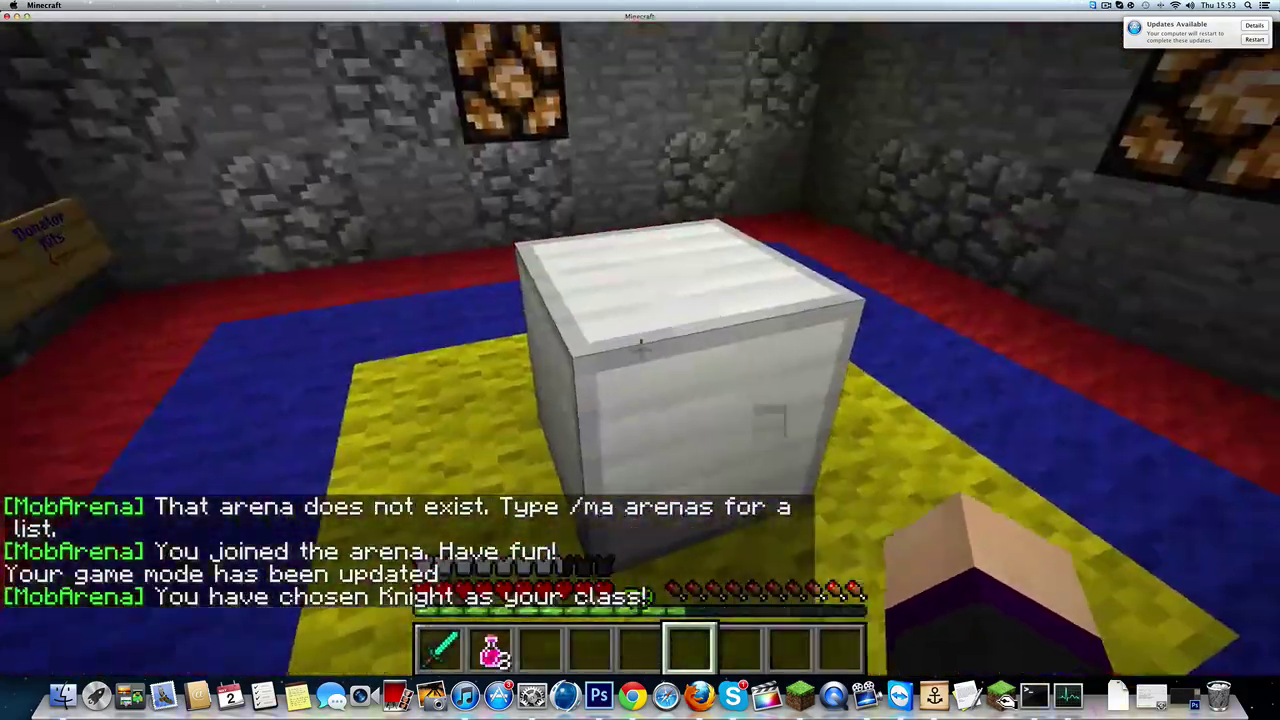
click(641, 347)
key(1)
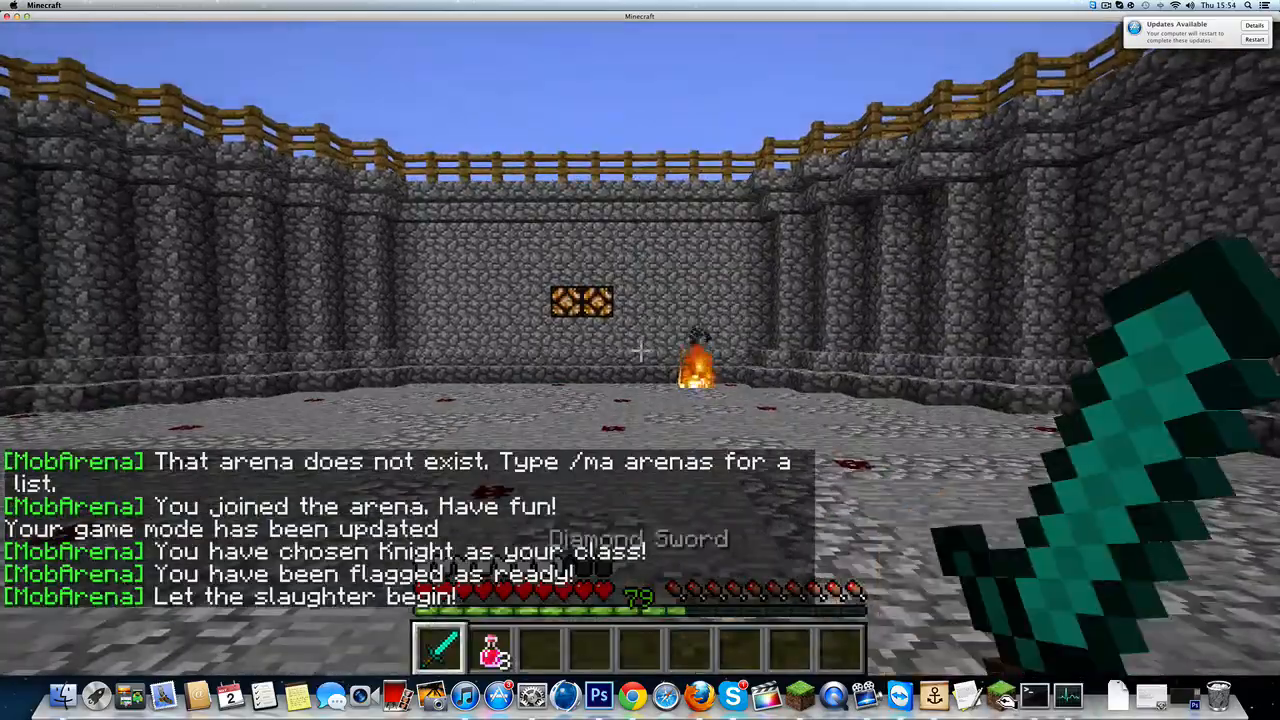
key(q)
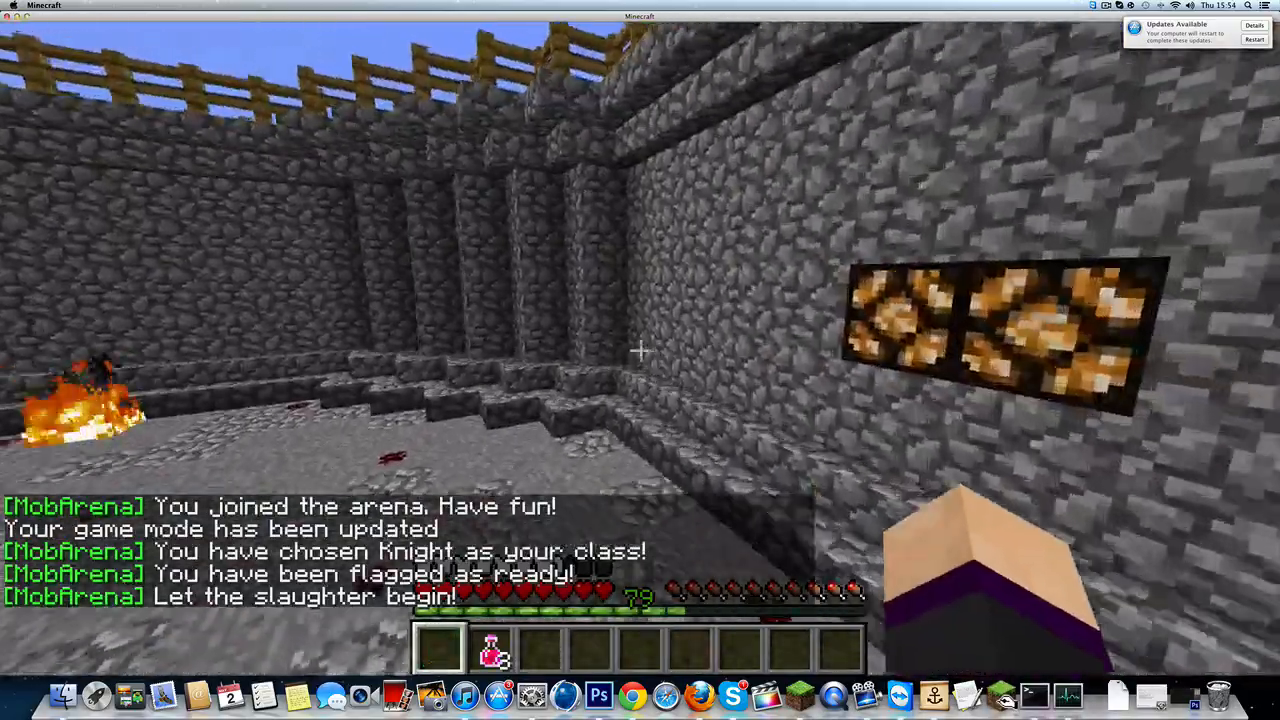
key(w)
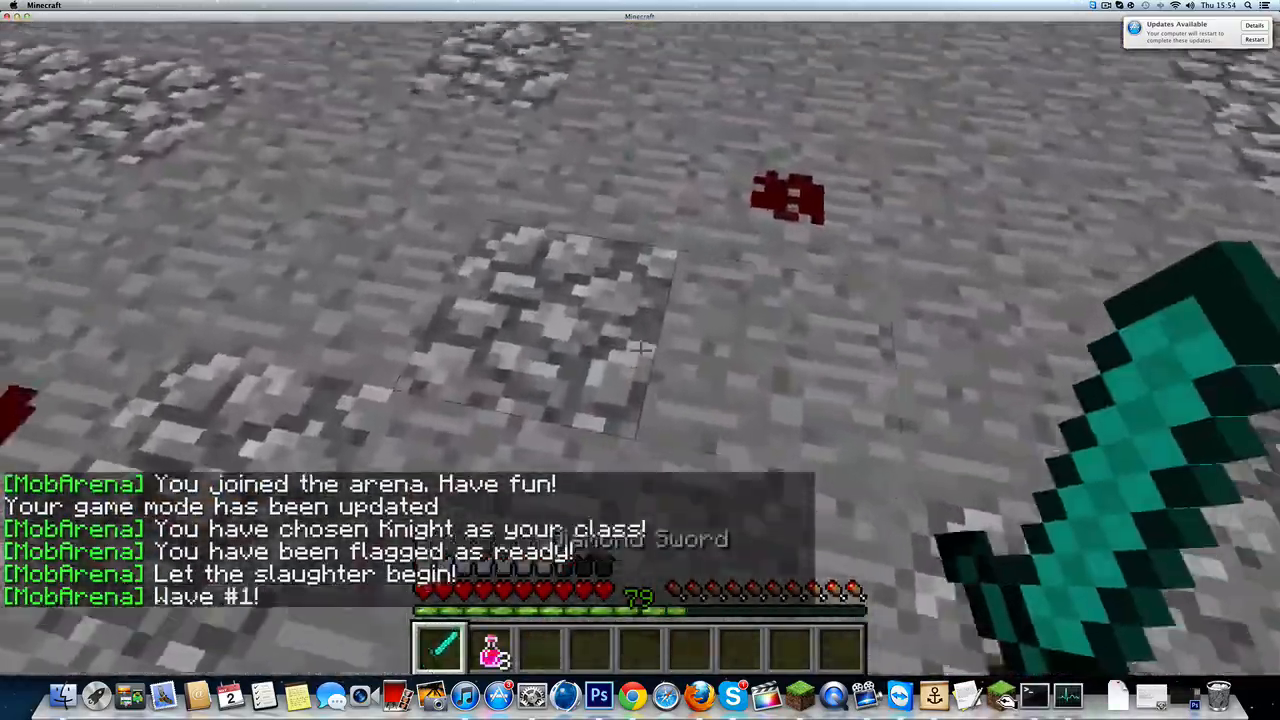
key(q)
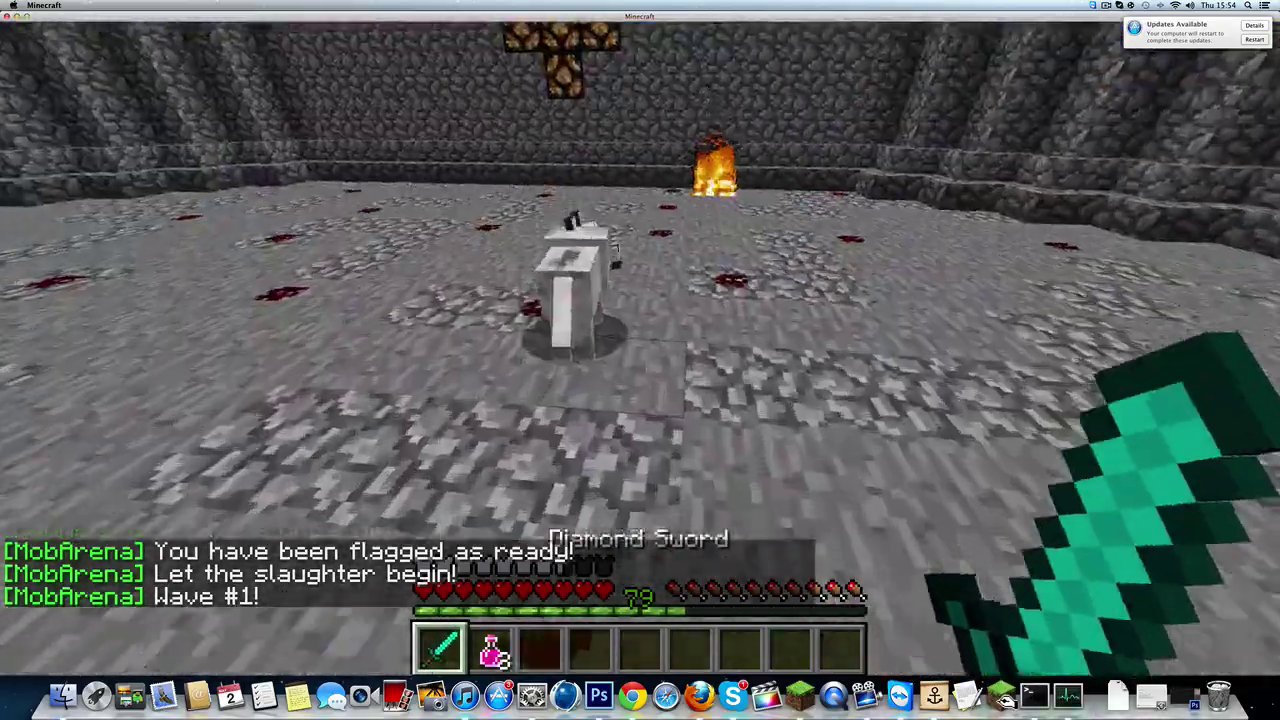
Kill the wolves and fight the zombies with the Diamond Sword through to Wave #3
click(640, 350)
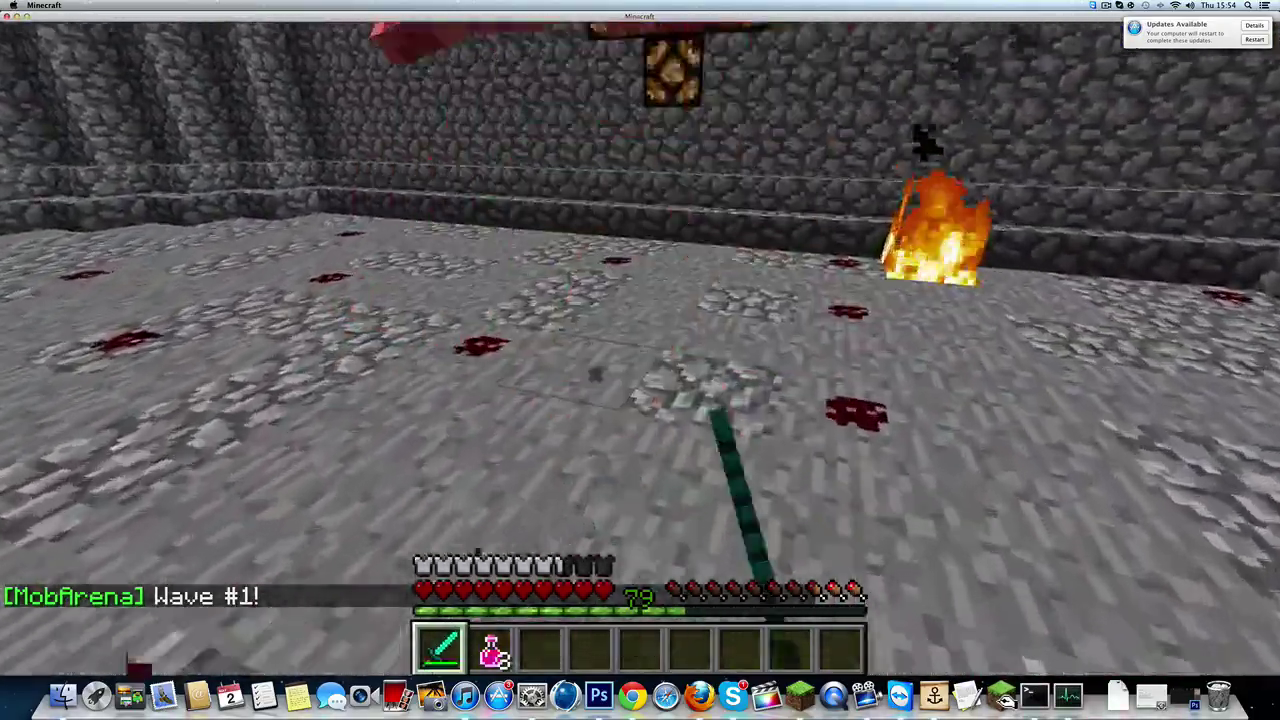
click(640, 360)
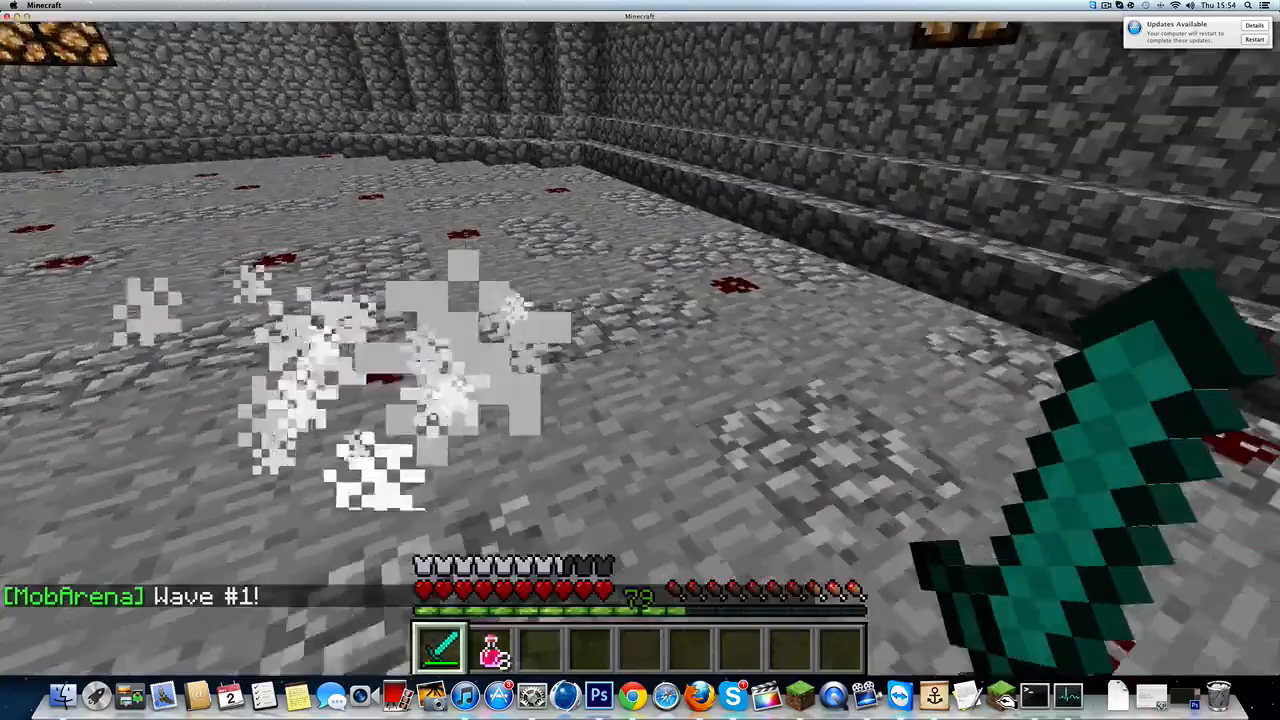
key(q)
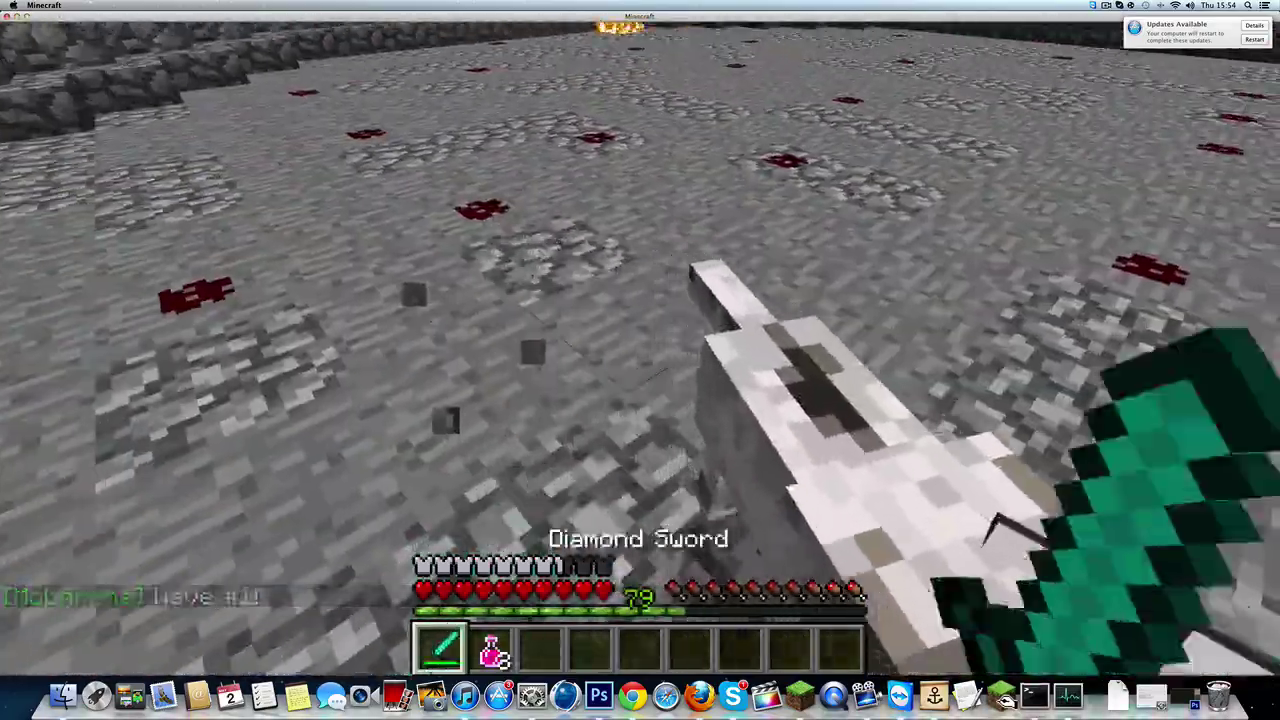
click(640, 350)
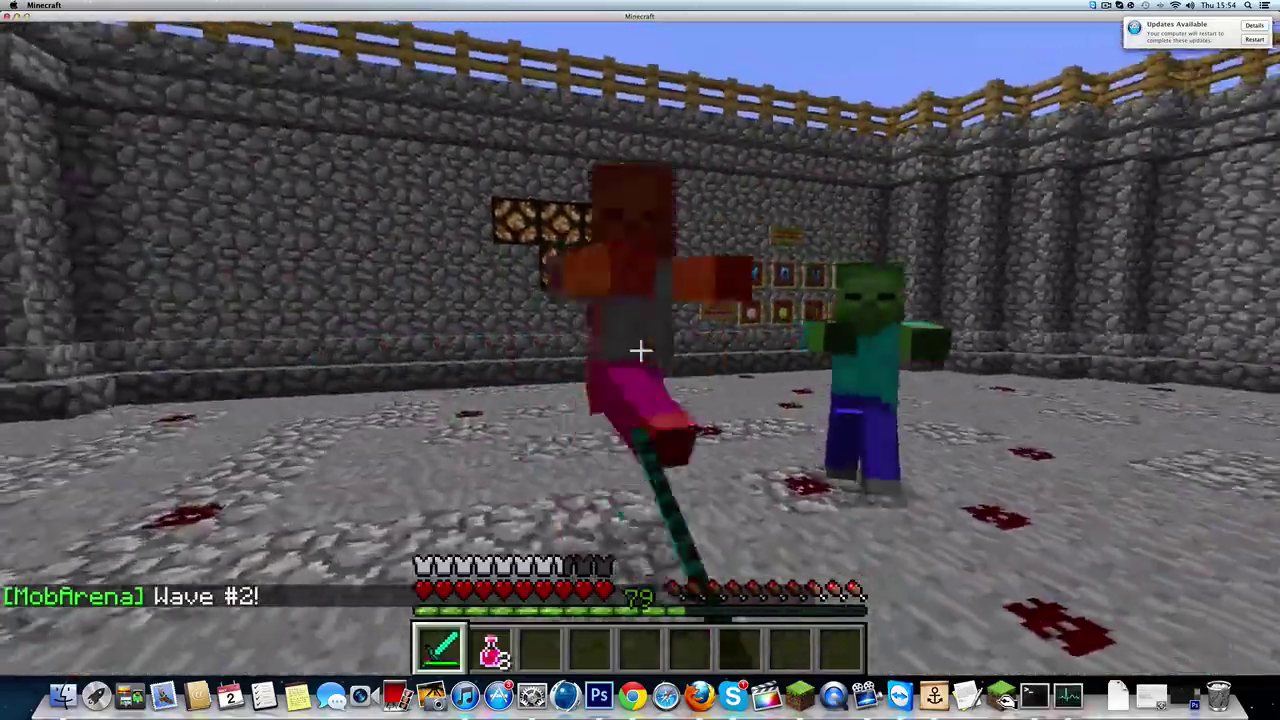
click(640, 350)
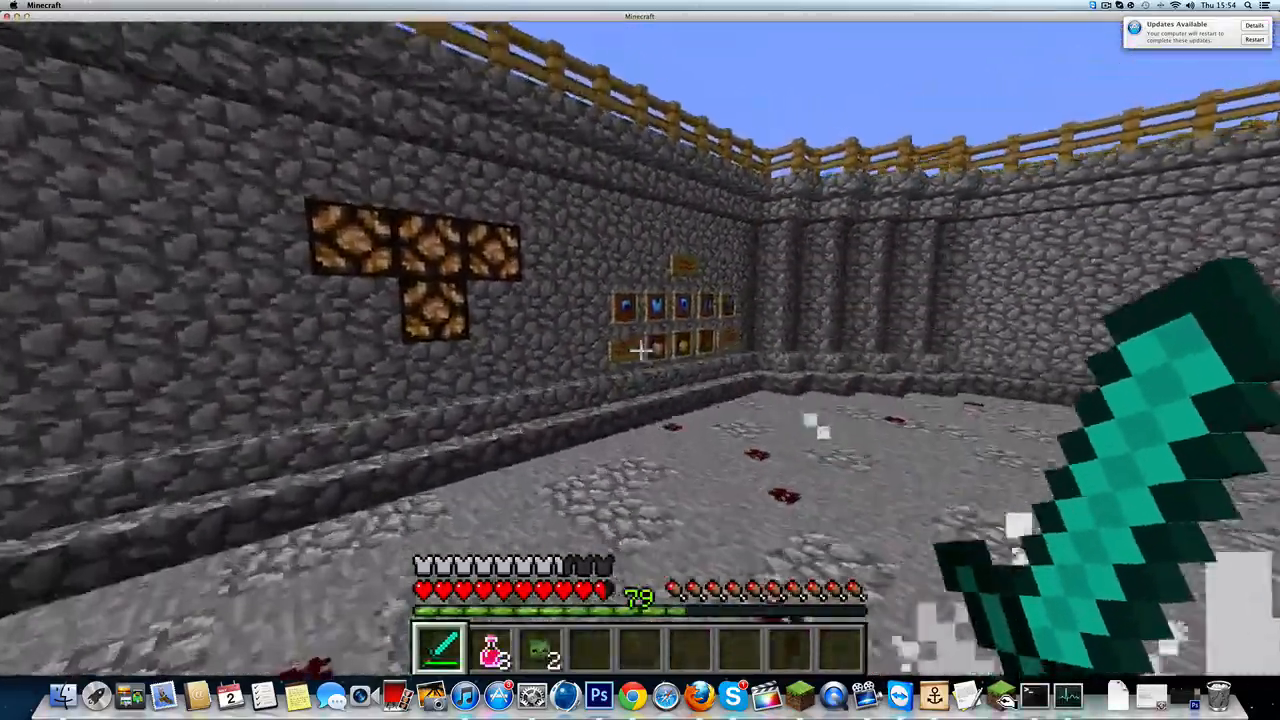
key(w)
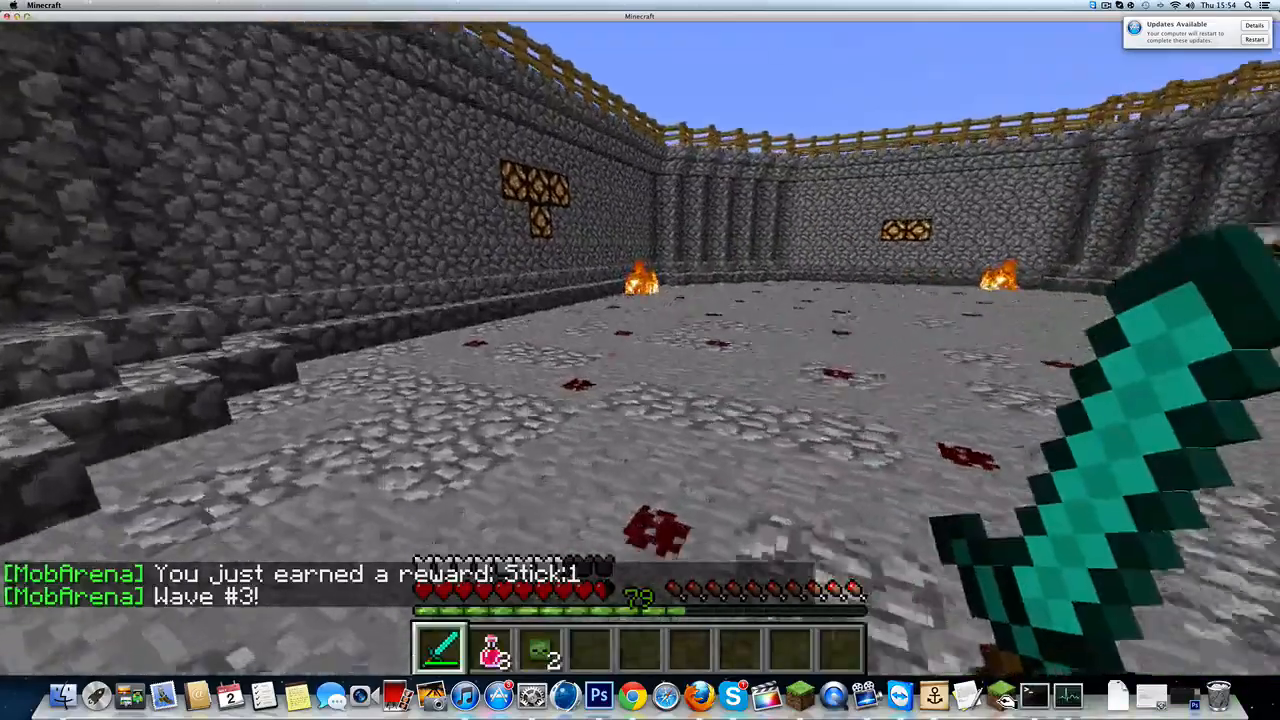
key(slash)
text(ma lea)
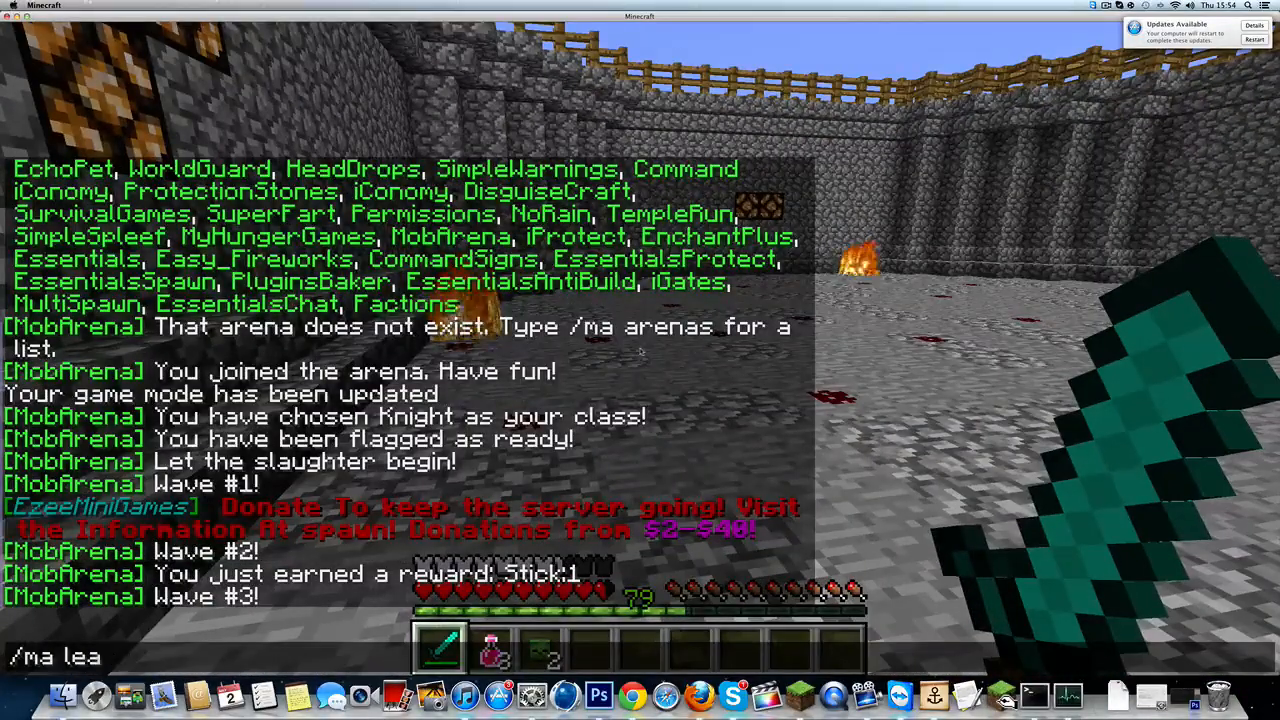
text(ve)
Run /ma leave and /spawn to return to the spawn area, then bring up the game menu
key(Return)
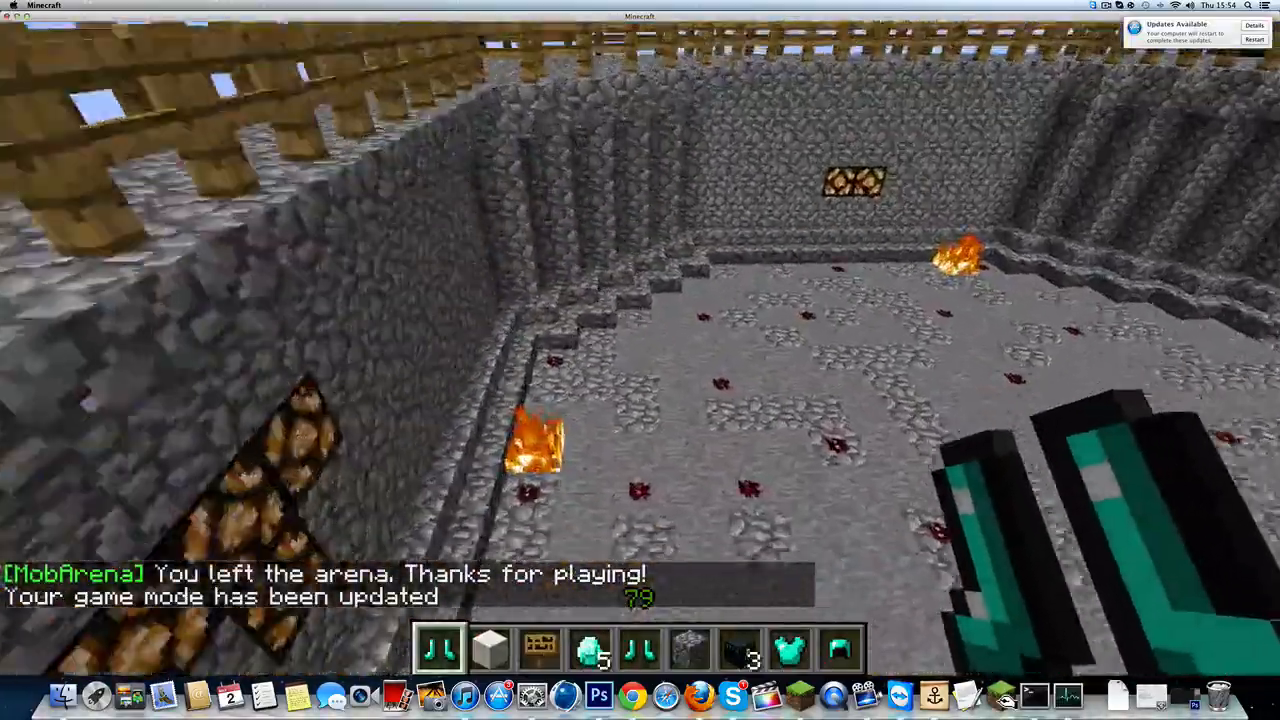
key(slash)
text(spaw)
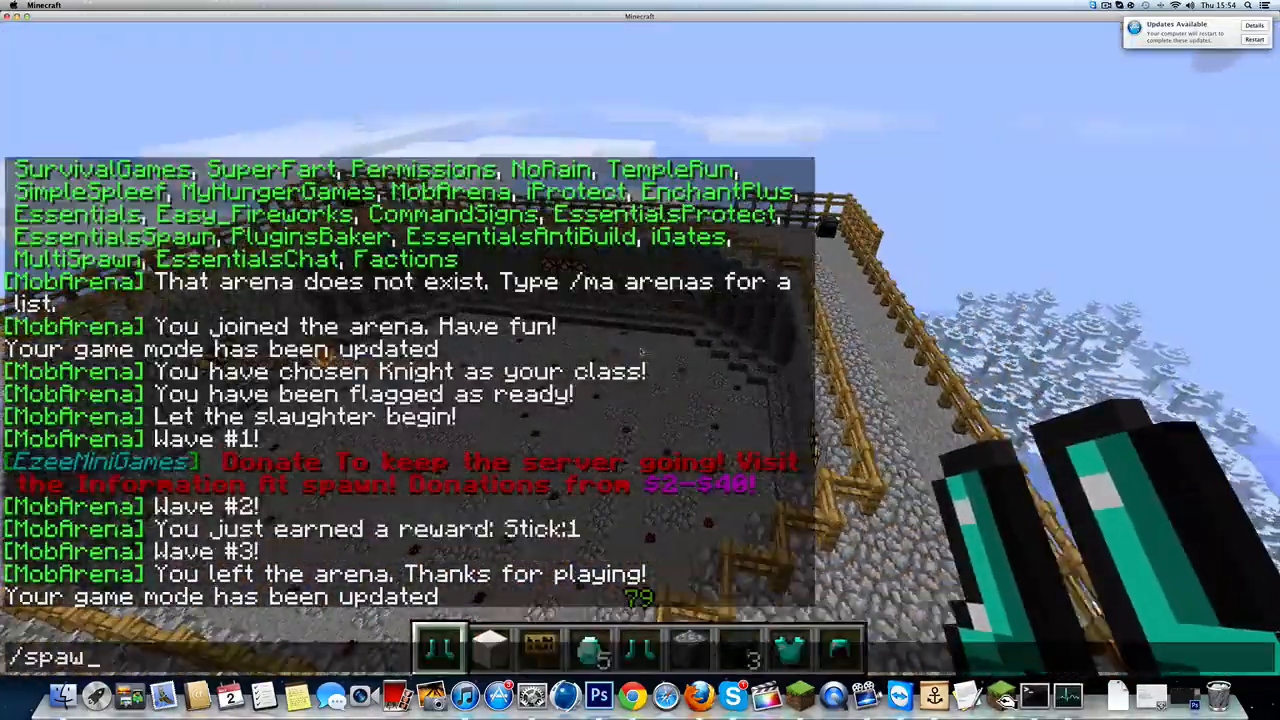
text(n)
key(Return)
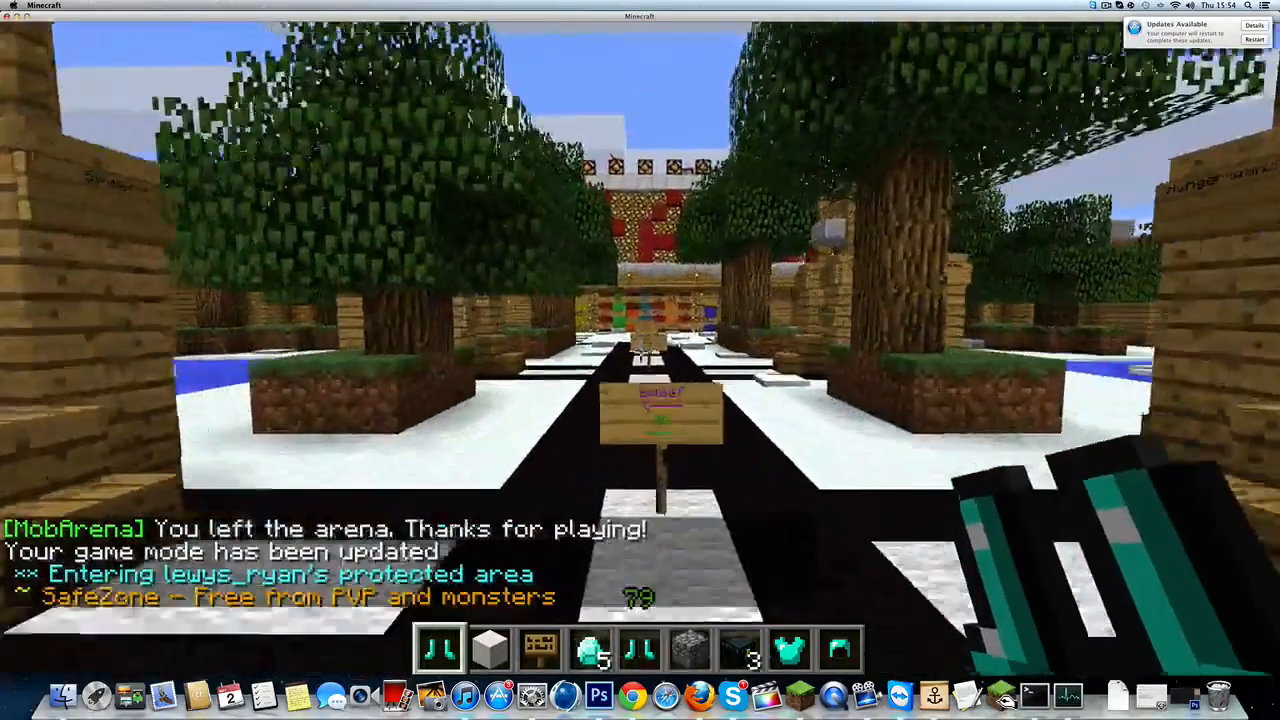
key(Escape)
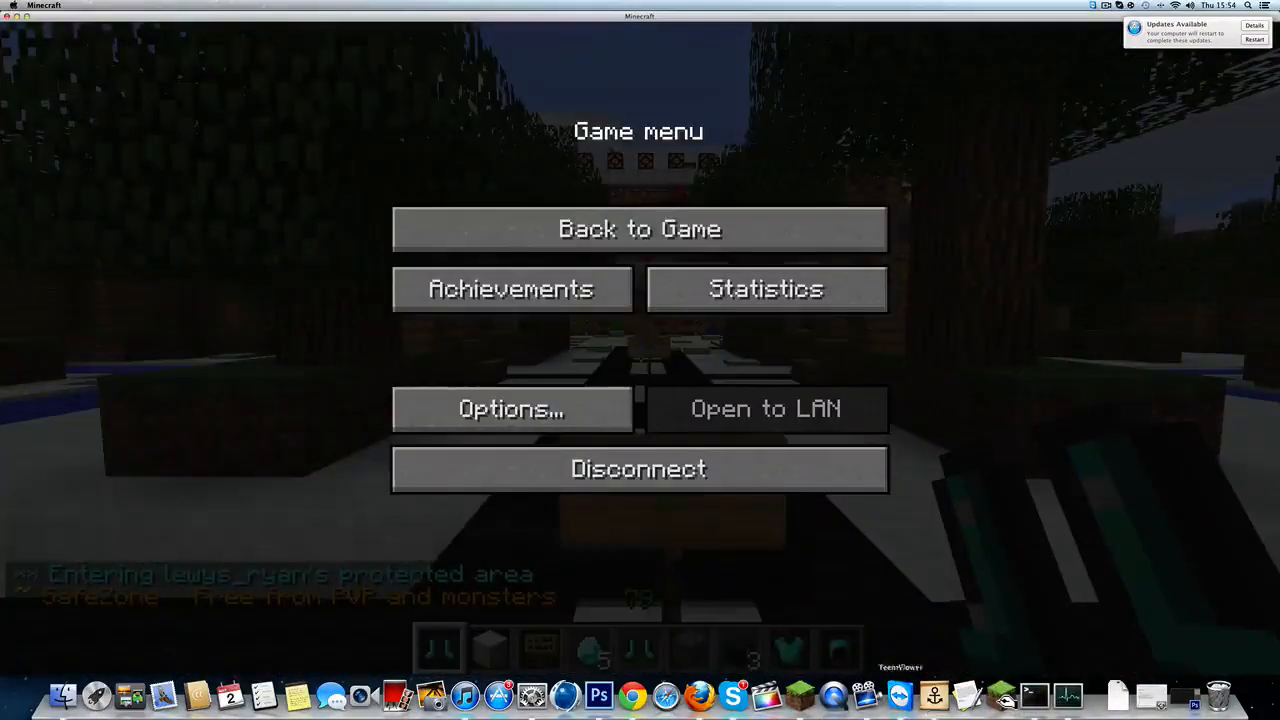
click(866, 695)
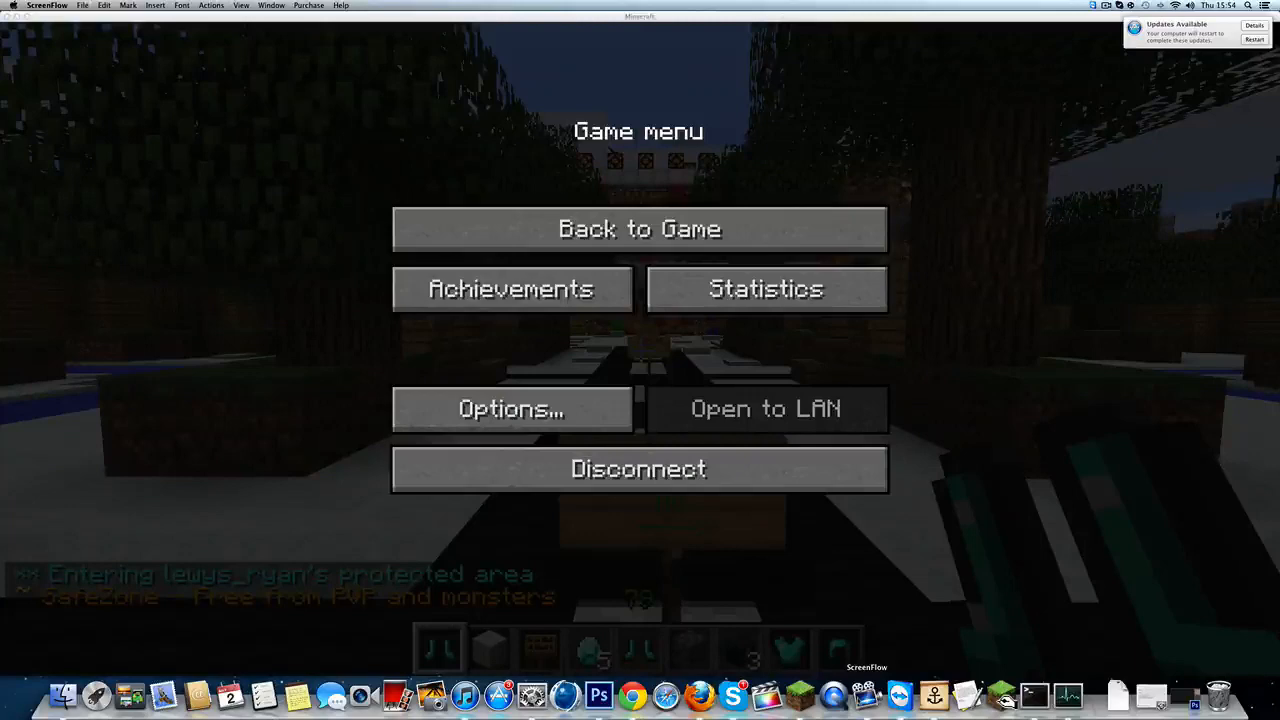